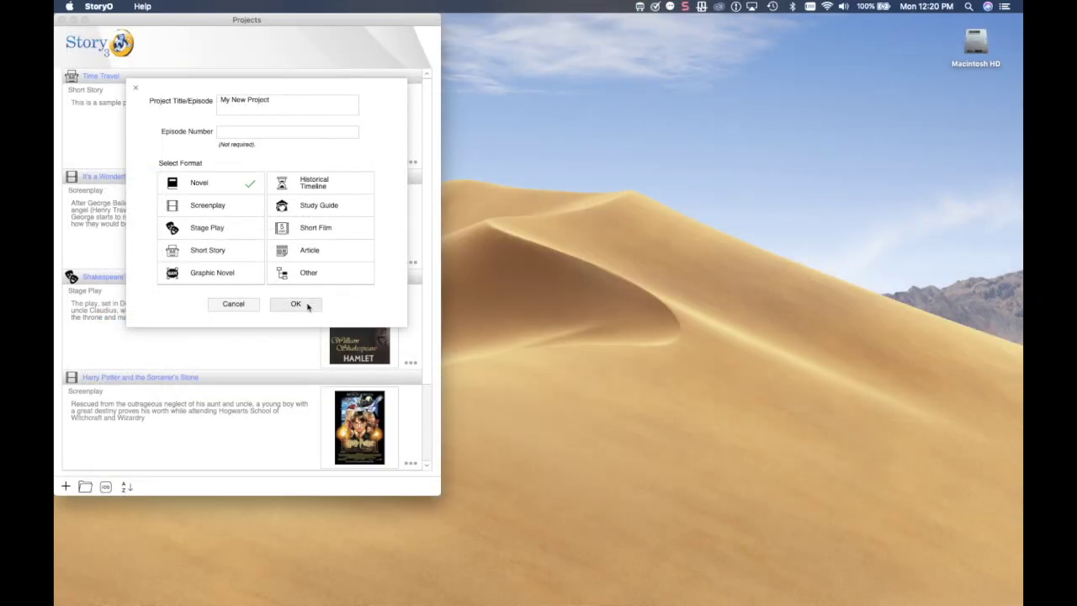
Create the novel project My New Project and auto-create its timeline with 6 chapters and 4 index cards per chapter.
{"action": "left_click", "coordinate": [297, 304]}
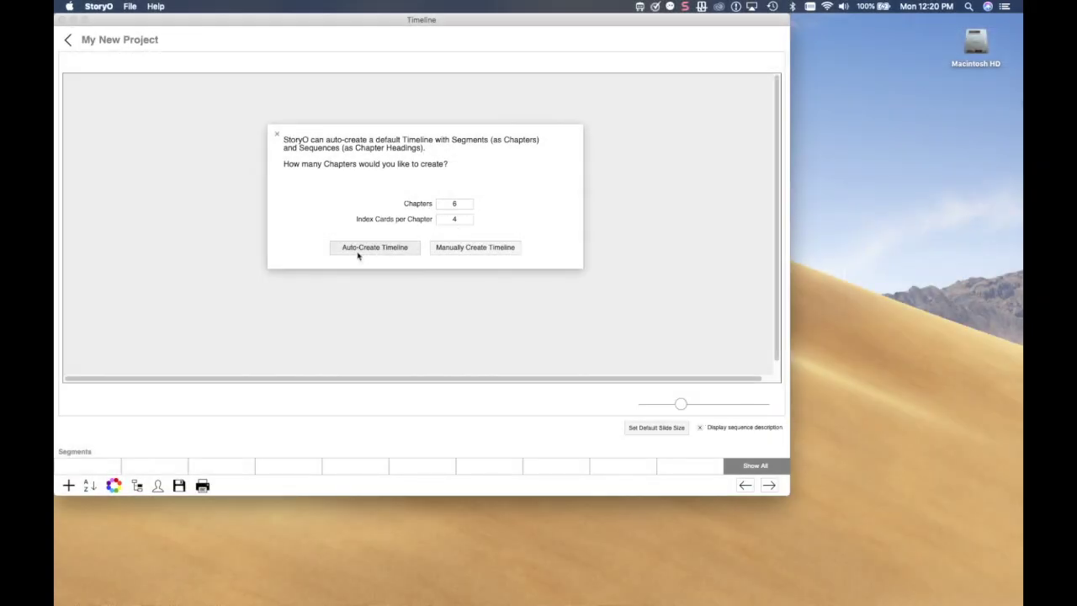
{"action": "left_click", "coordinate": [358, 252]}
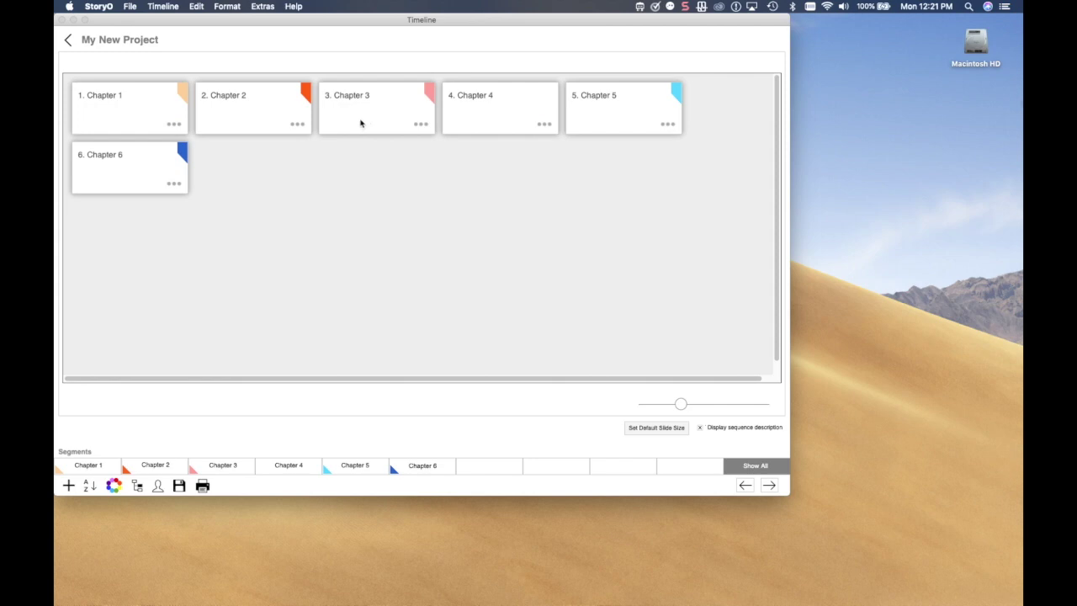
Rename the first sequence on the timeline from Chapter 1 to "Early Years".
{"action": "left_click", "coordinate": [174, 125]}
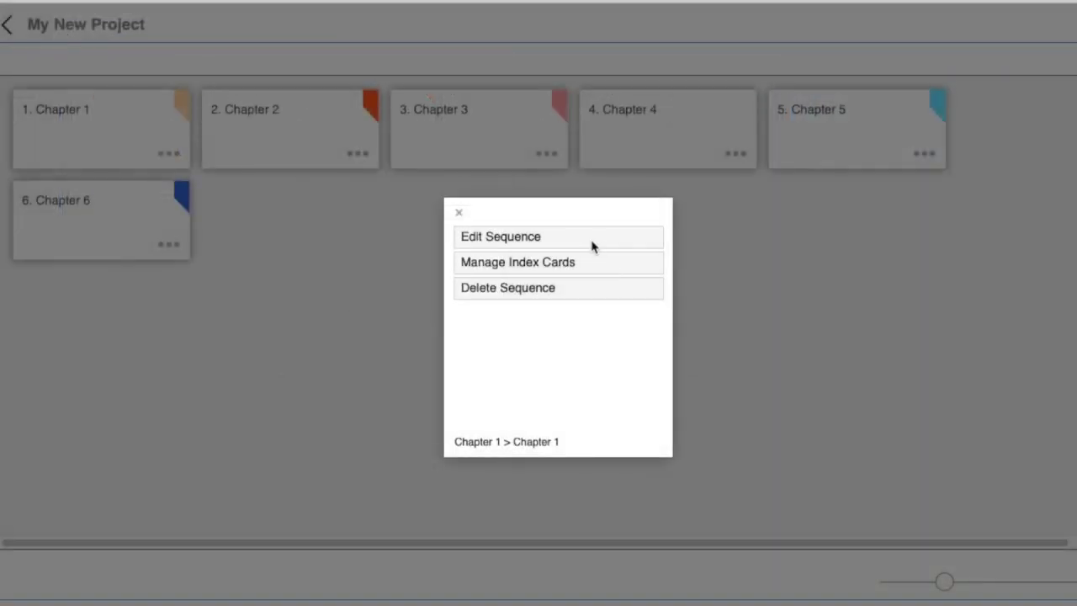
{"action": "left_click", "coordinate": [589, 243]}
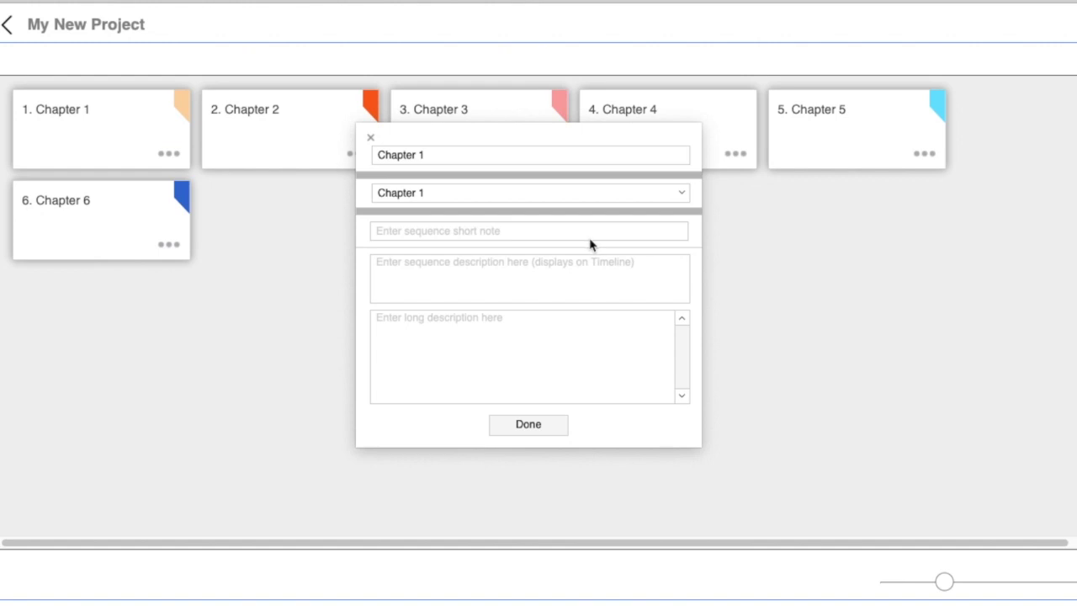
{"action": "left_click", "coordinate": [440, 157]}
{"action": "key", "text": "ctrl+a"}
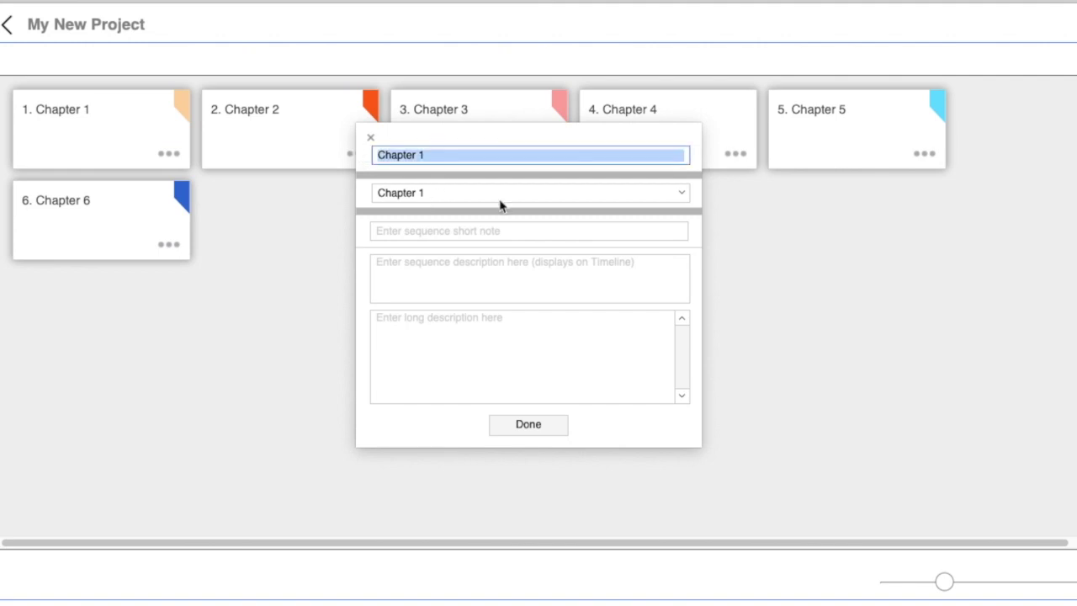
{"action": "type", "text": "Early Yea"}
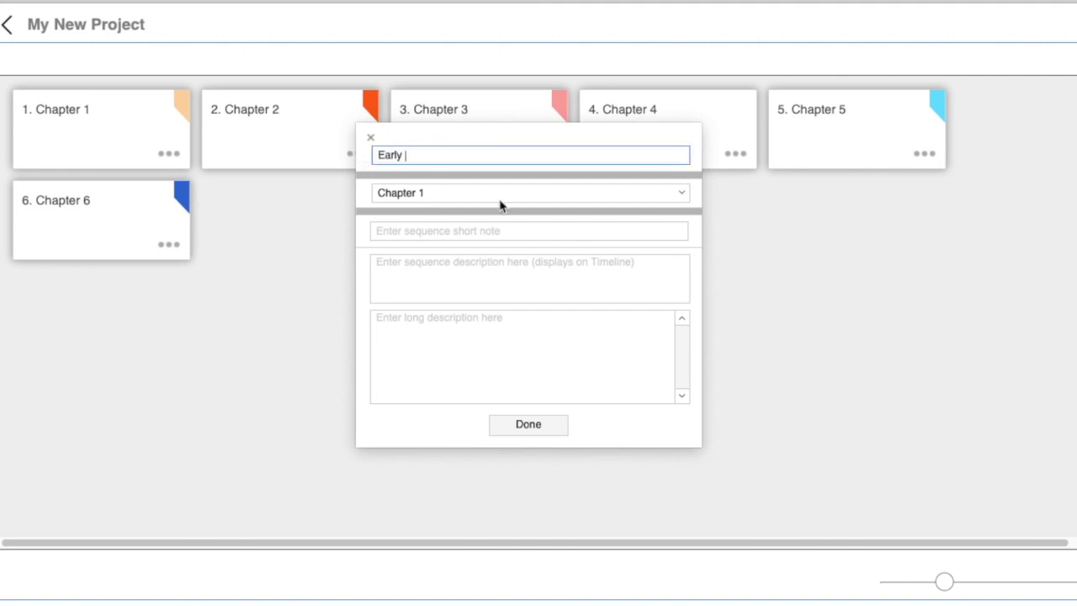
{"action": "type", "text": "rs"}
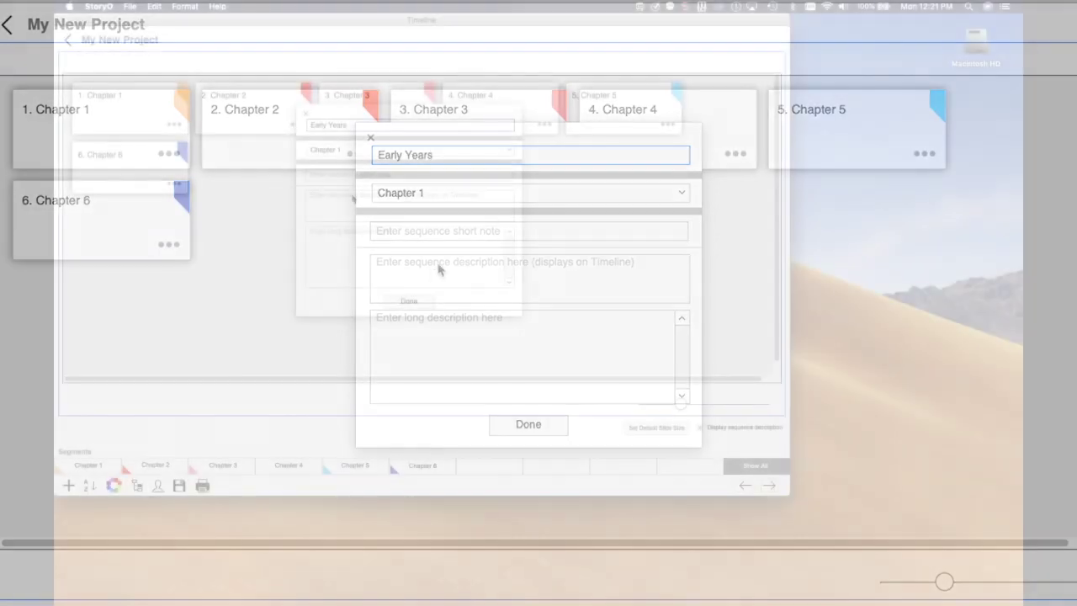
Give the Early Years sequence the timeline description "Prince John's birth and childhood" and save it.
{"action": "left_click", "coordinate": [433, 269]}
{"action": "type", "text": "Pric"}
{"action": "key", "text": "BackSpace"}
{"action": "key", "text": "BackSpace"}
{"action": "type", "text": "ince "}
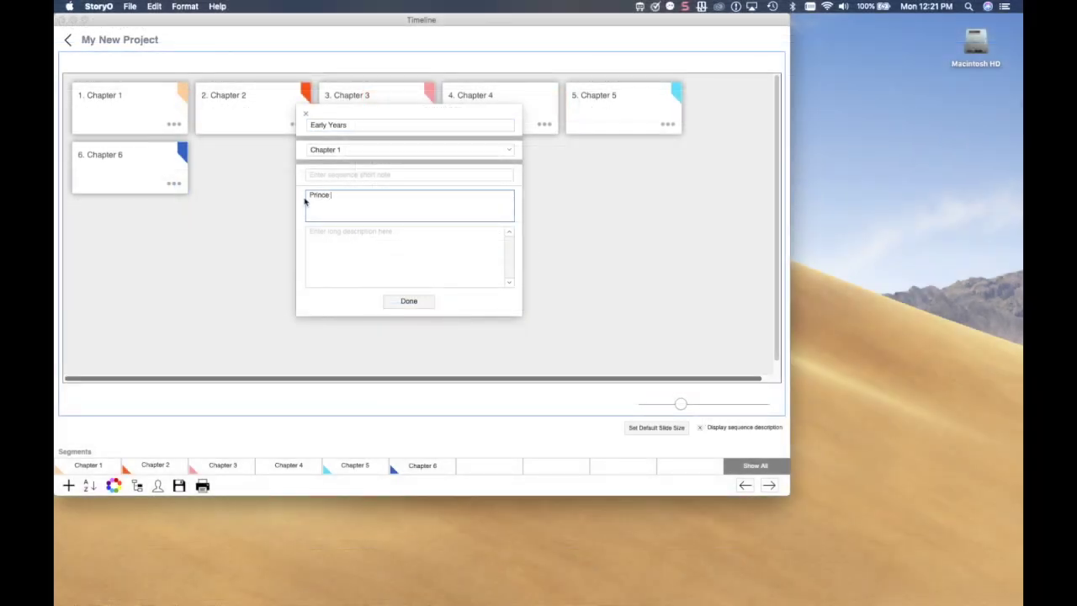
{"action": "type", "text": "John's birth and childhood"}
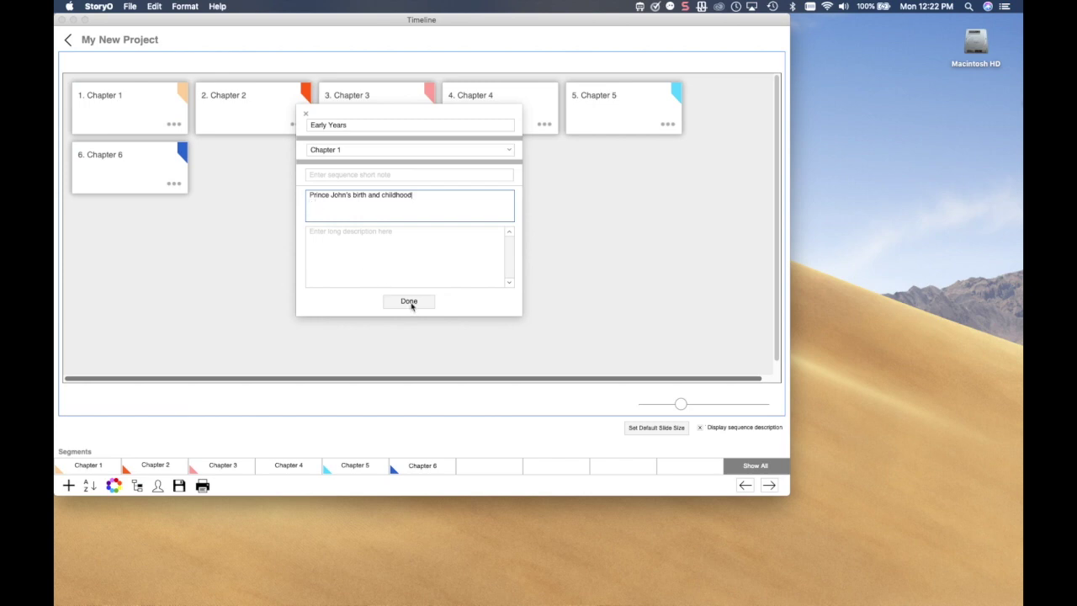
{"action": "left_click", "coordinate": [409, 301]}
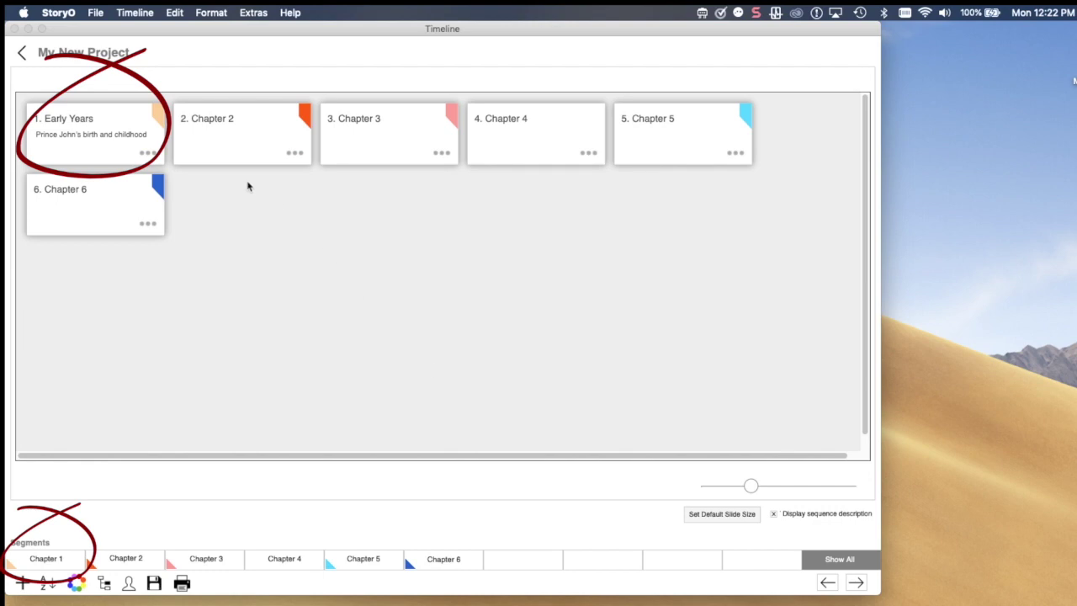
Check which segments the Early Years sequence can be attached to, and close its editor without making changes.
{"action": "left_click", "coordinate": [149, 154]}
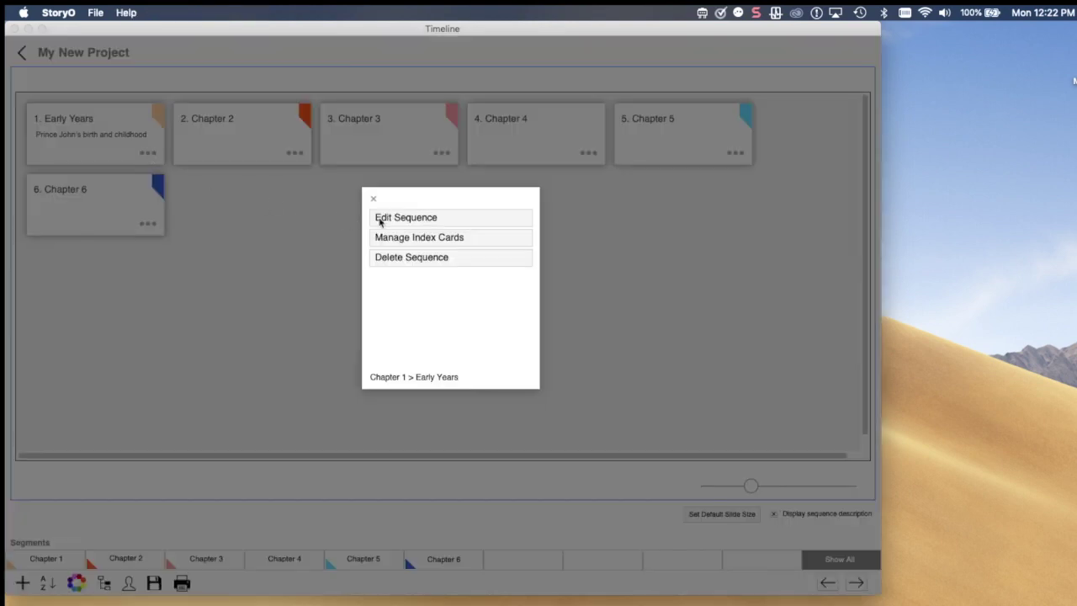
{"action": "left_click", "coordinate": [406, 219]}
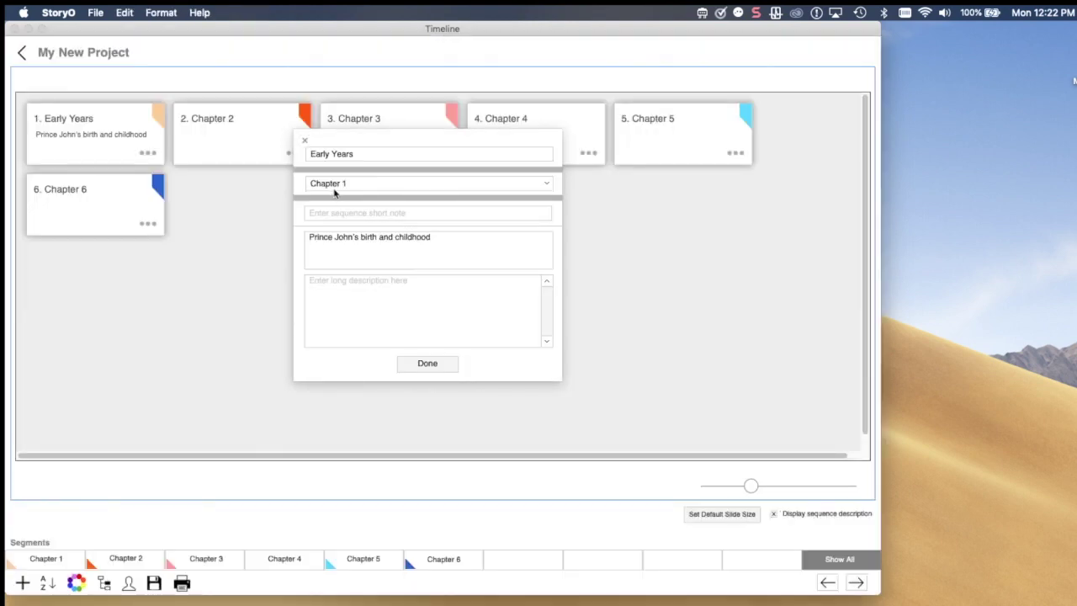
{"action": "left_click", "coordinate": [381, 183]}
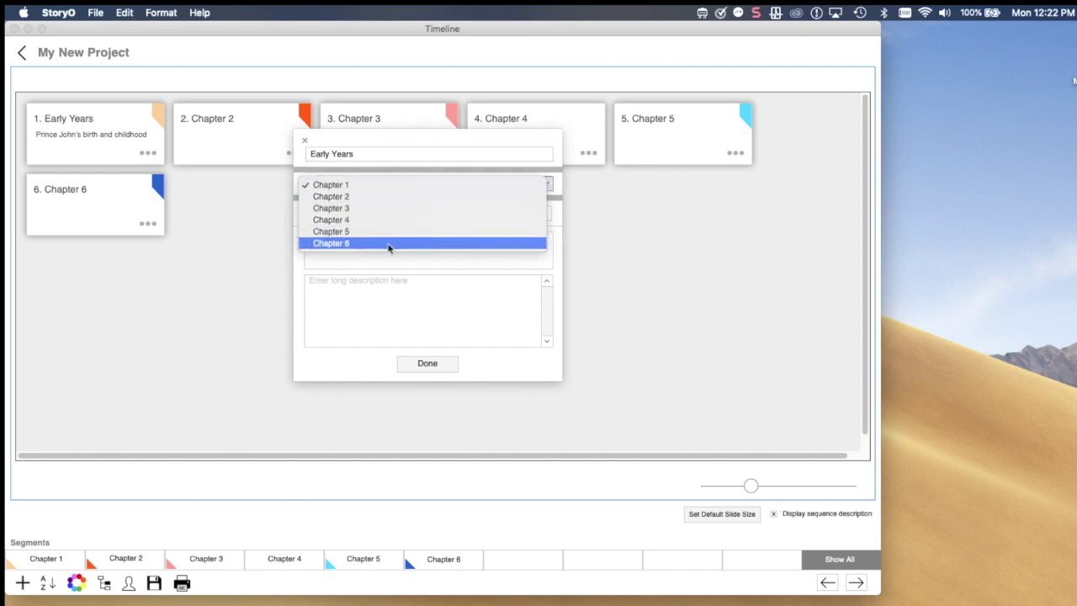
{"action": "left_click", "coordinate": [381, 184]}
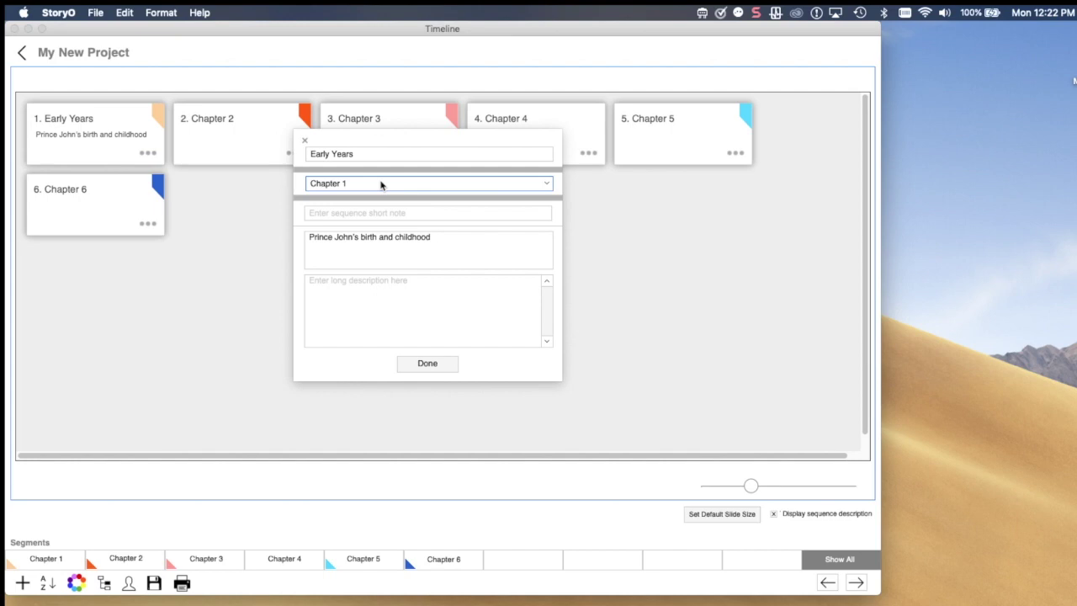
{"action": "left_click", "coordinate": [303, 142]}
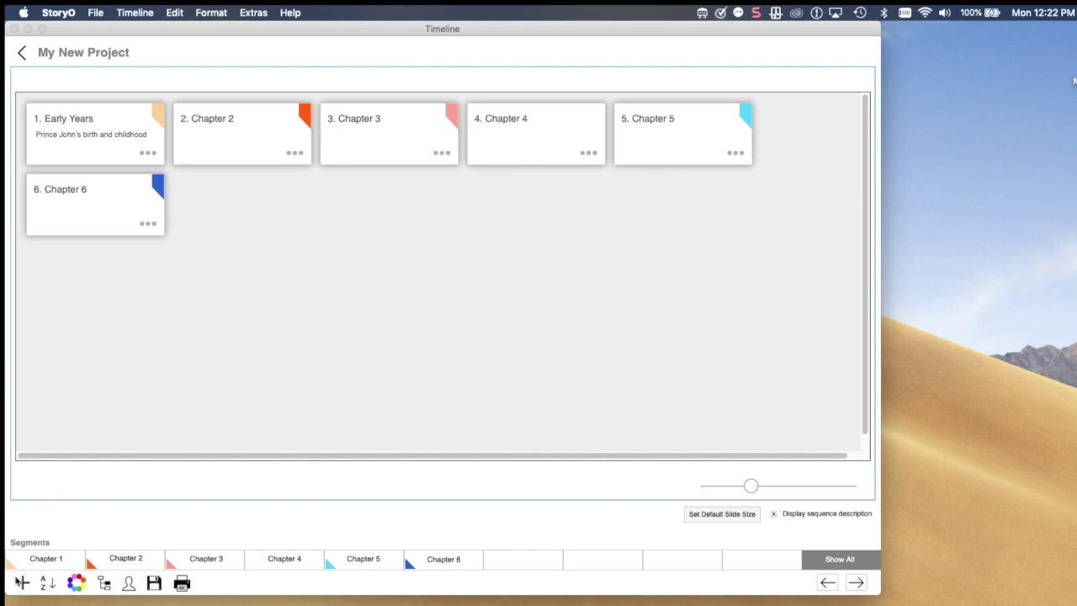
Create an "Education Years" sequence attached to Chapter 1 with the description "Prep school and dating", and move it directly after Early Years.
{"action": "left_click", "coordinate": [22, 583]}
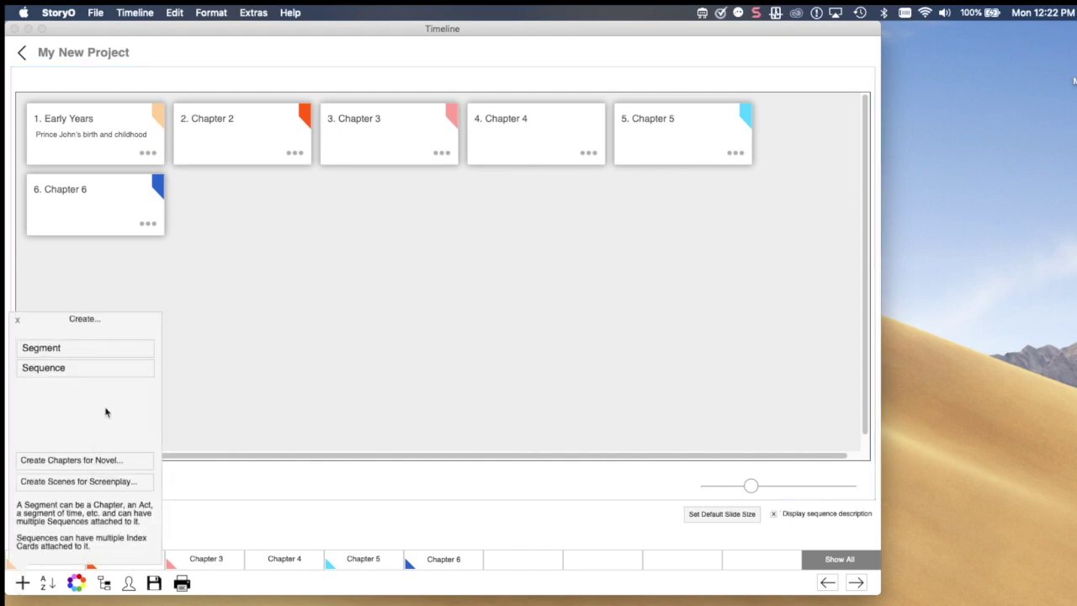
{"action": "left_click", "coordinate": [68, 370]}
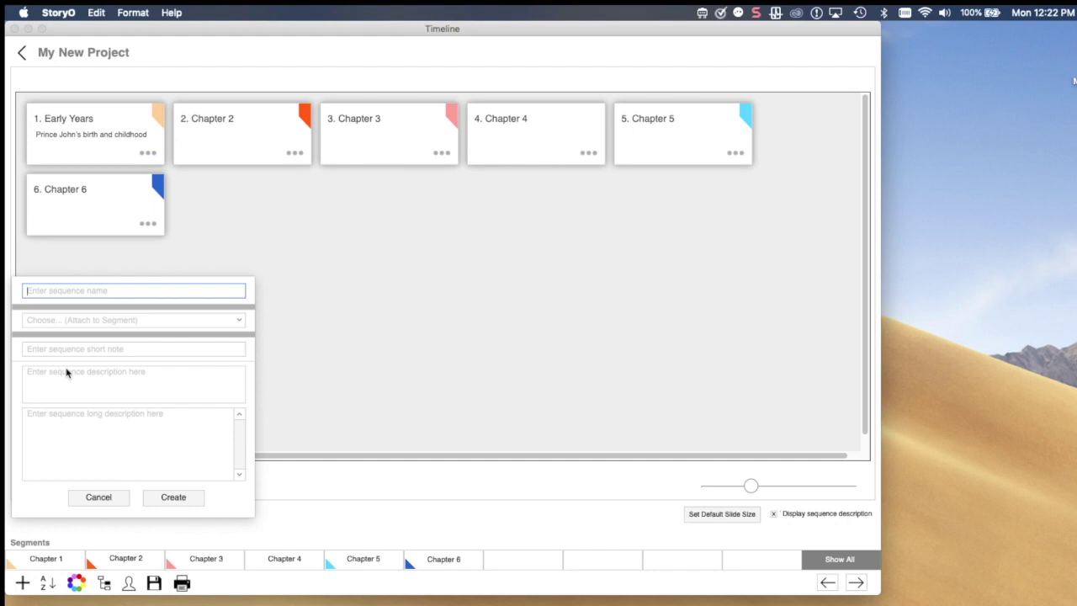
{"action": "type", "text": "Education Years"}
{"action": "left_click", "coordinate": [105, 325]}
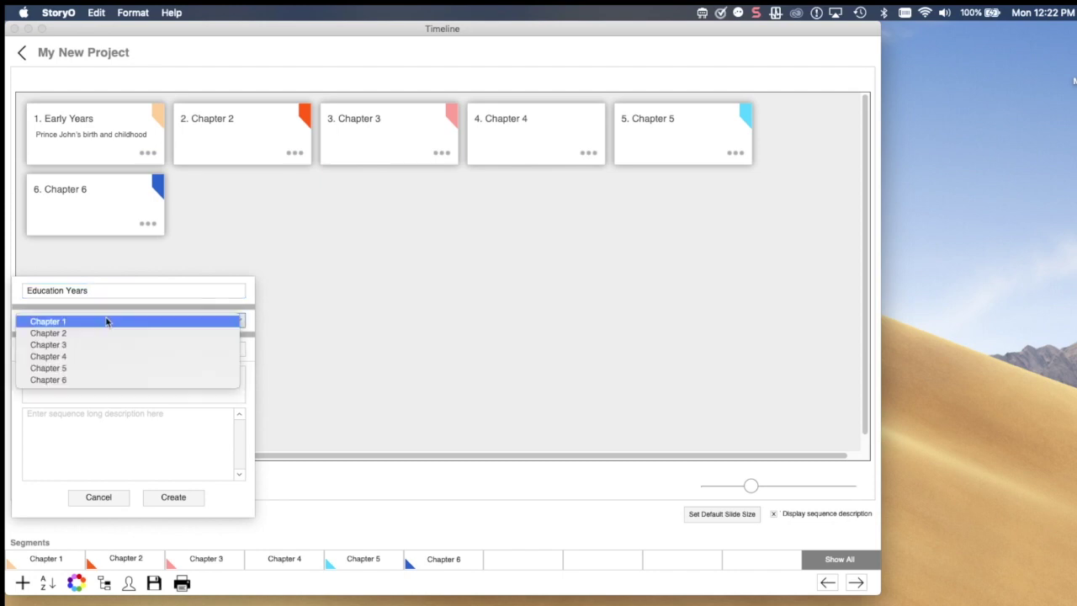
{"action": "left_click", "coordinate": [106, 323]}
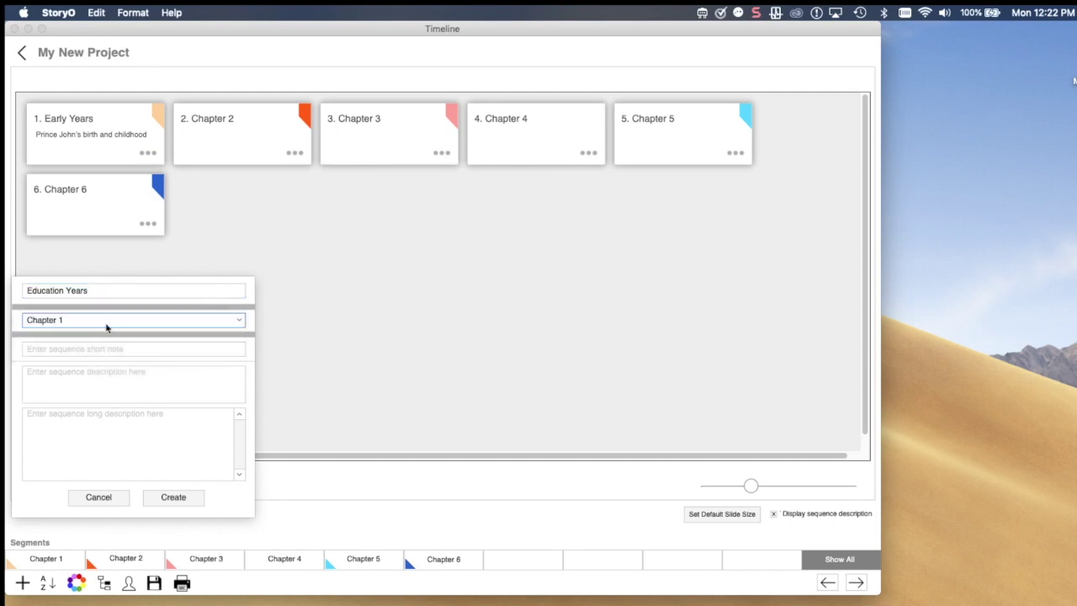
{"action": "left_click", "coordinate": [85, 378]}
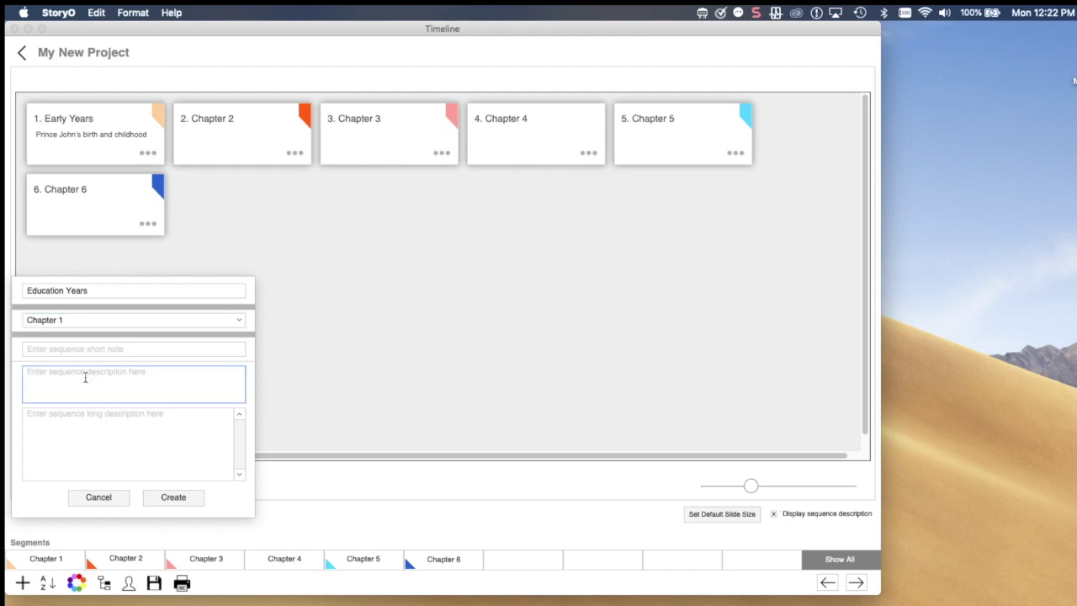
{"action": "type", "text": "Prep s"}
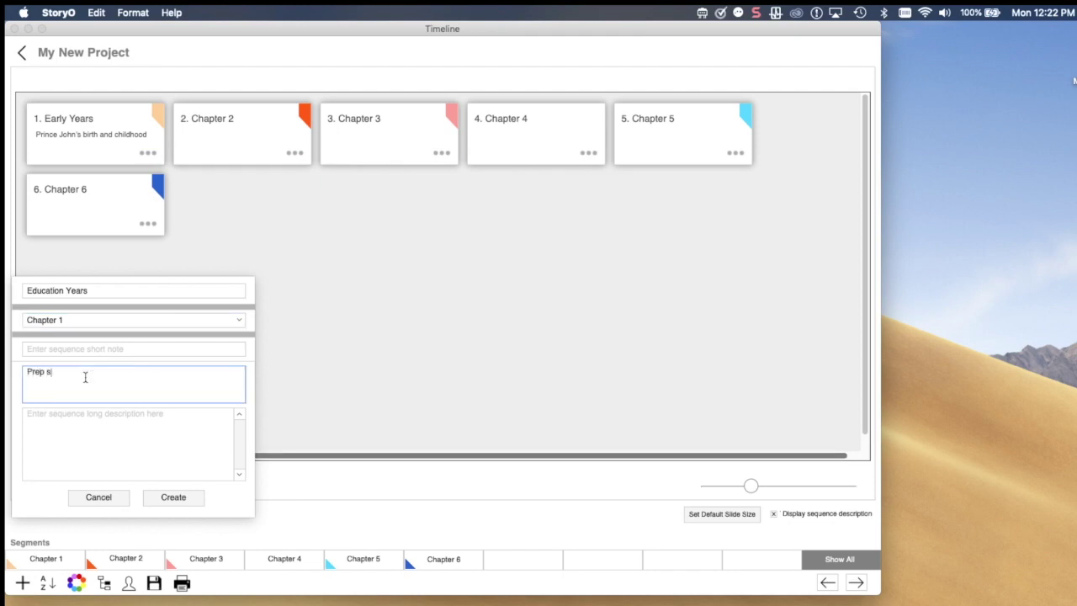
{"action": "type", "text": "chool and dating"}
{"action": "left_click", "coordinate": [183, 501]}
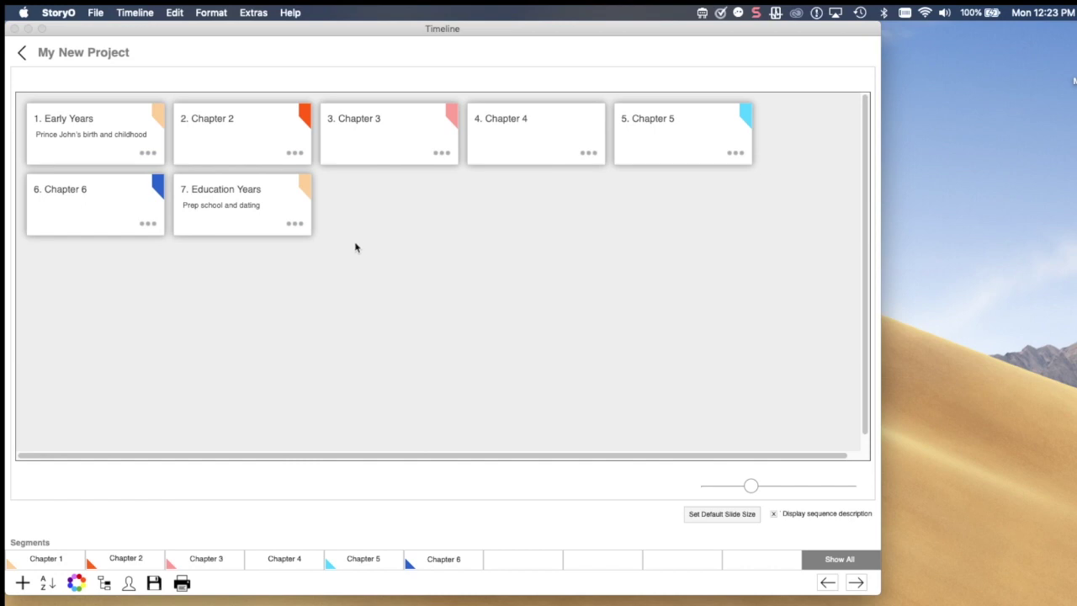
{"action": "left_click", "coordinate": [255, 235]}
{"action": "left_click_drag", "start_coordinate": [256, 235], "coordinate": [246, 162]}
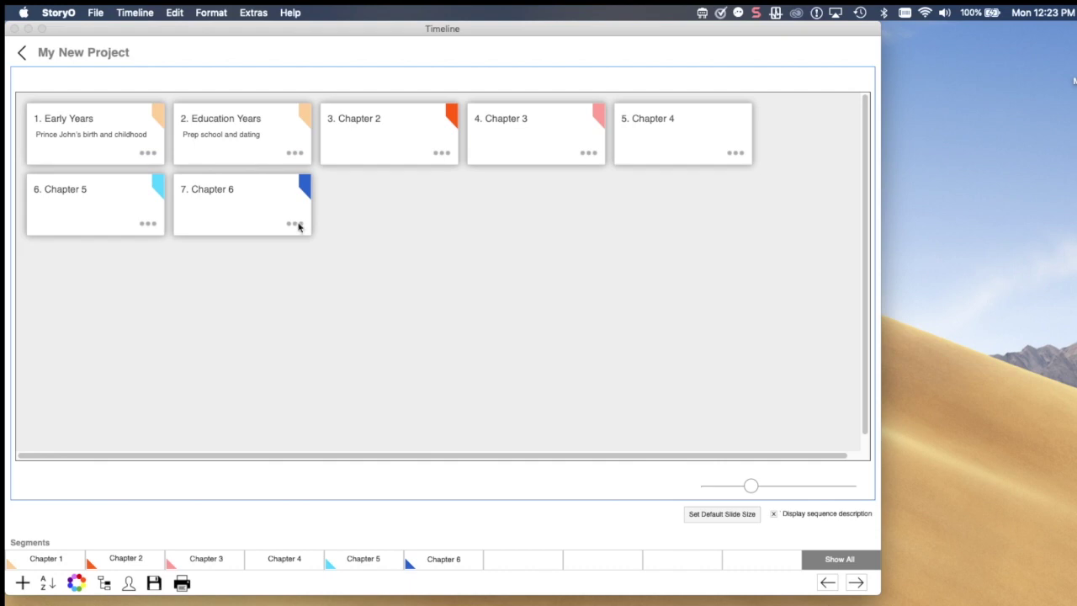
Create a "Marriage" sequence attached to Chapter 1 with the description "John marries Cynthia", and move it directly after Education Years.
{"action": "left_click", "coordinate": [23, 583]}
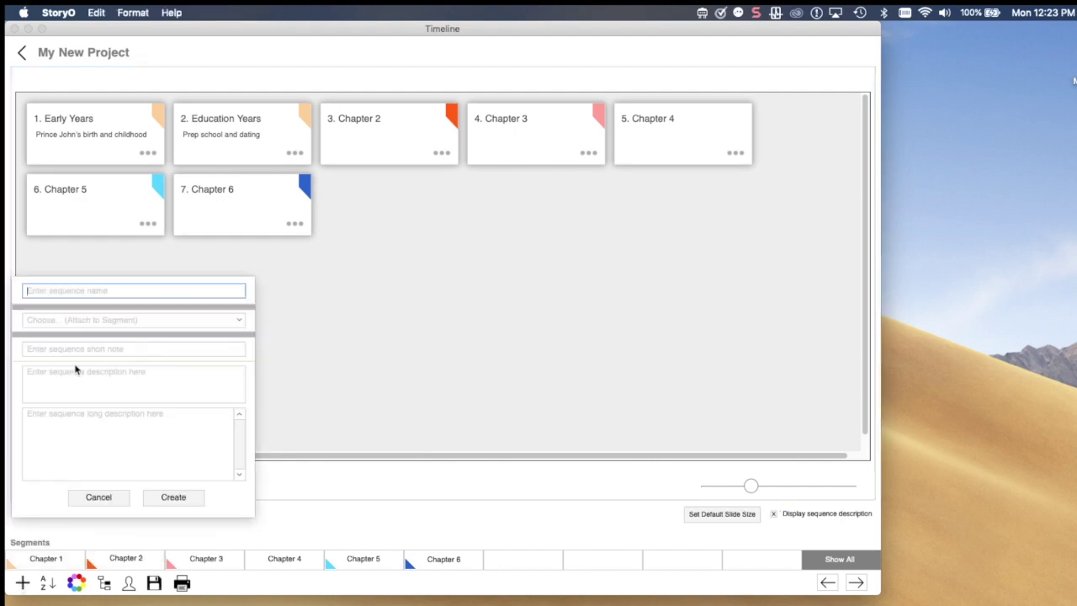
{"action": "type", "text": "Marriage"}
{"action": "left_click", "coordinate": [80, 321]}
{"action": "left_click", "coordinate": [80, 321]}
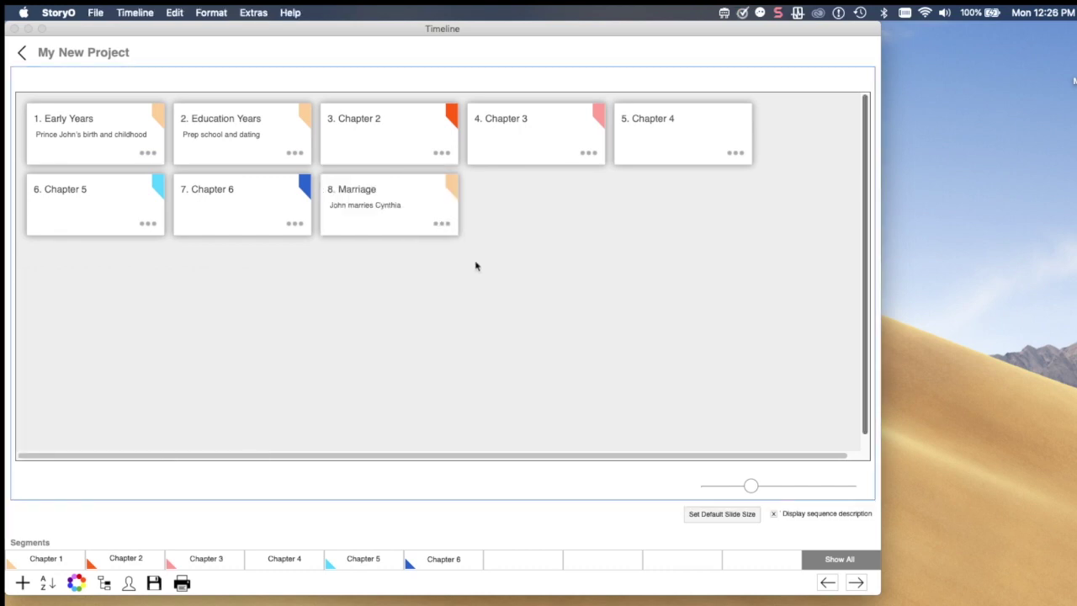
{"action": "left_click_drag", "start_coordinate": [433, 219], "coordinate": [421, 140]}
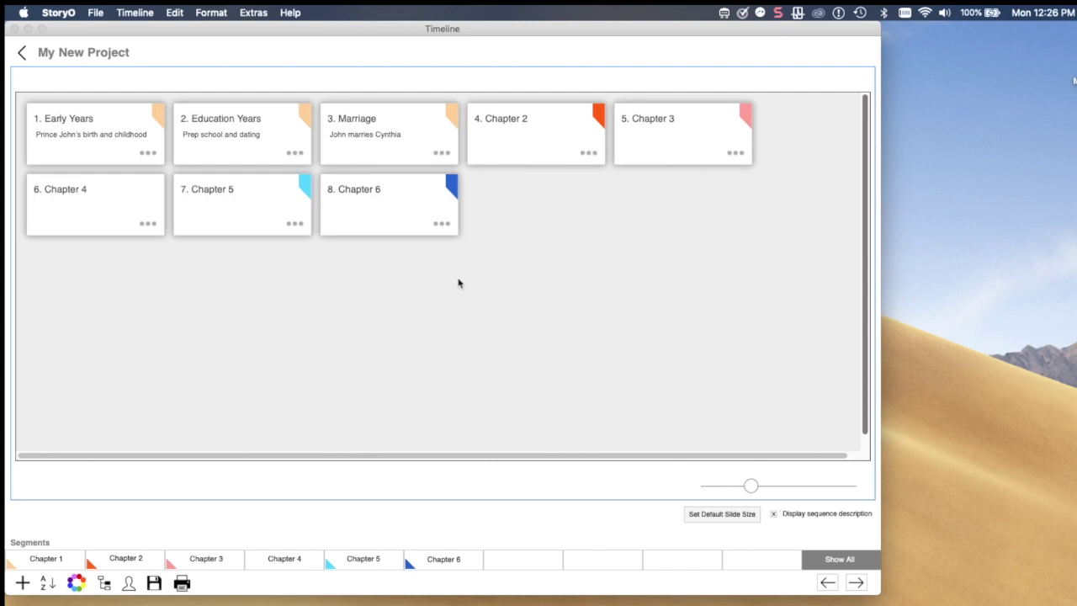
Delete the fourth index card of the Early Years sequence.
{"action": "left_click", "coordinate": [144, 154]}
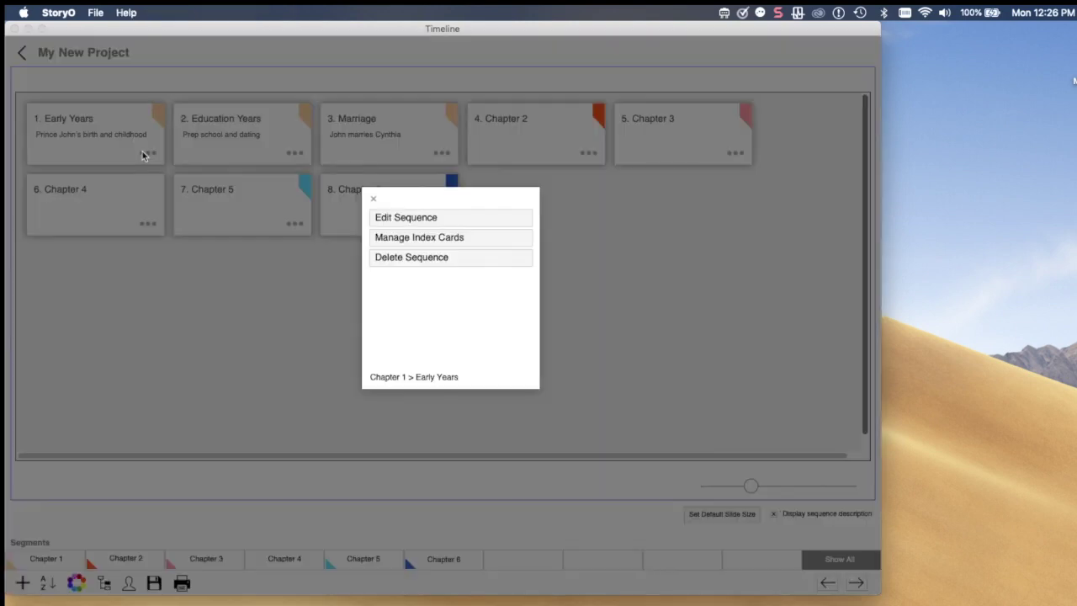
{"action": "left_click", "coordinate": [477, 240]}
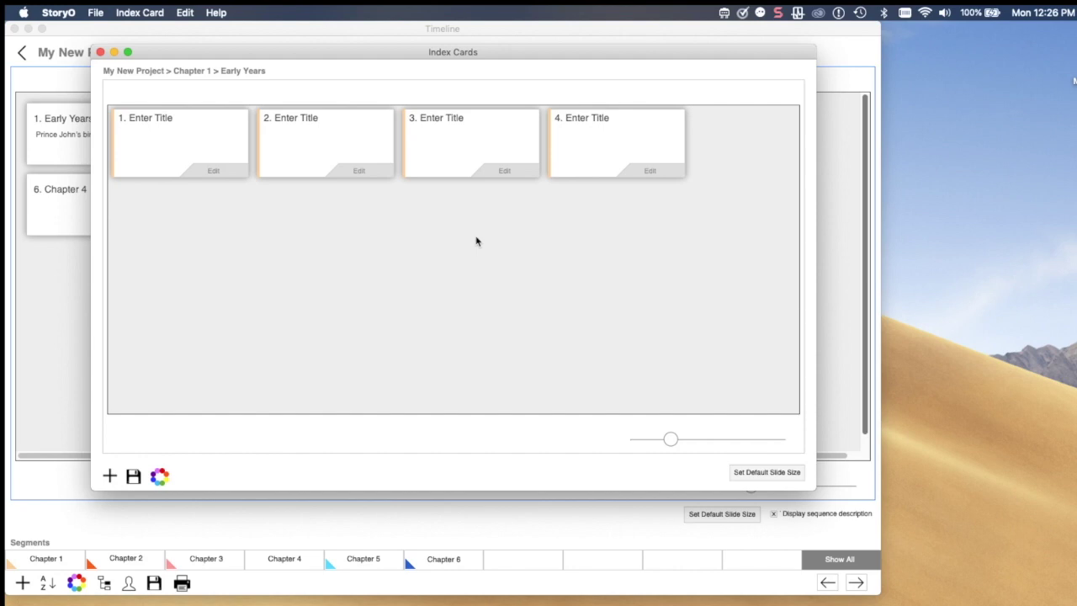
{"action": "left_click", "coordinate": [658, 171]}
{"action": "left_click", "coordinate": [658, 172]}
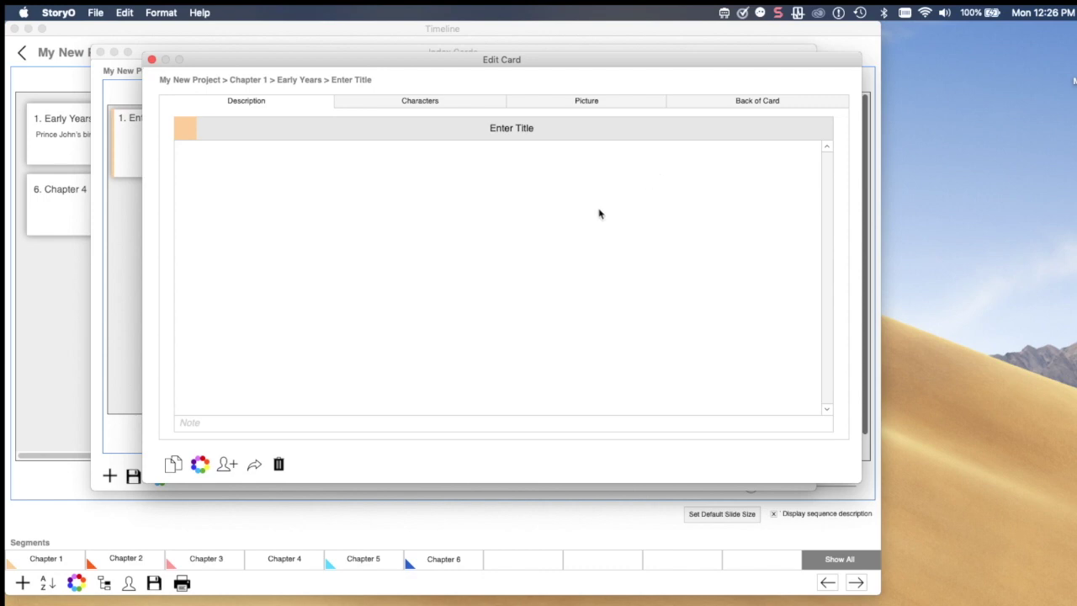
{"action": "left_click", "coordinate": [279, 465]}
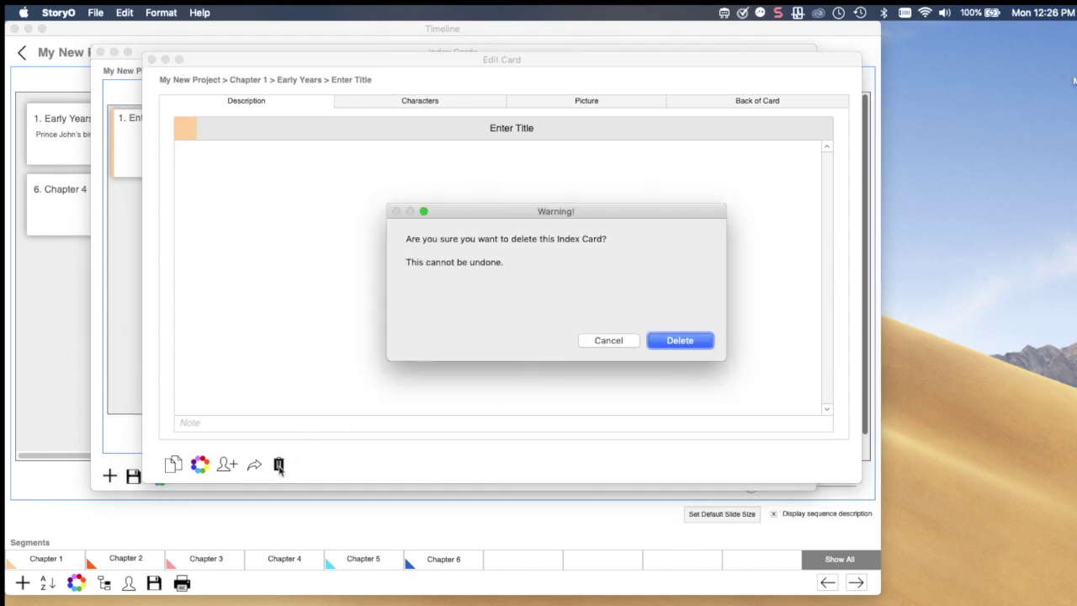
{"action": "left_click", "coordinate": [680, 341]}
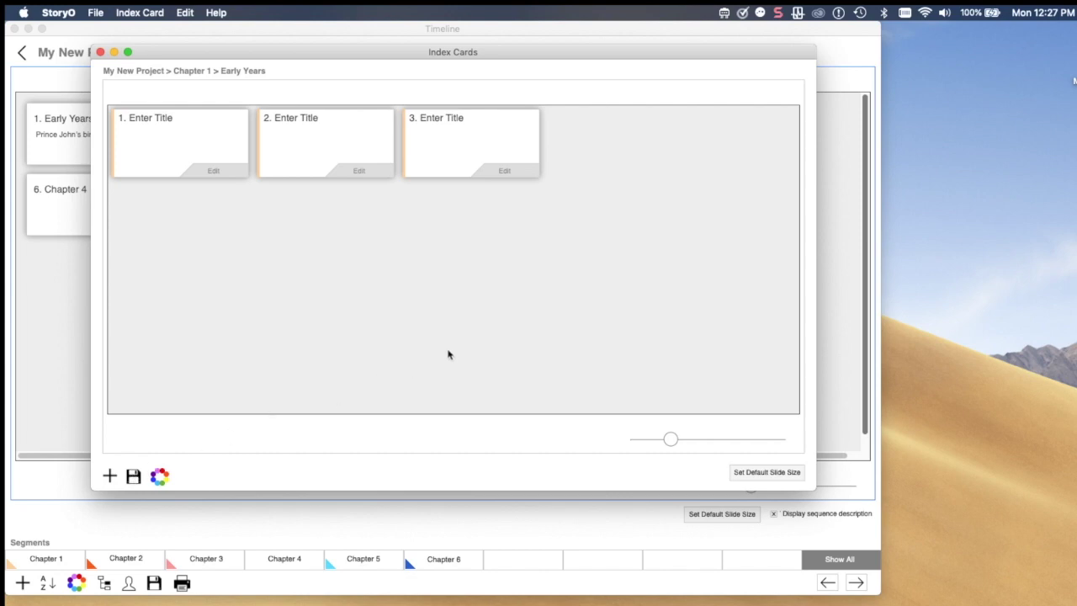
Title the first index card of the Early Years sequence "New Title".
{"action": "left_click", "coordinate": [216, 171]}
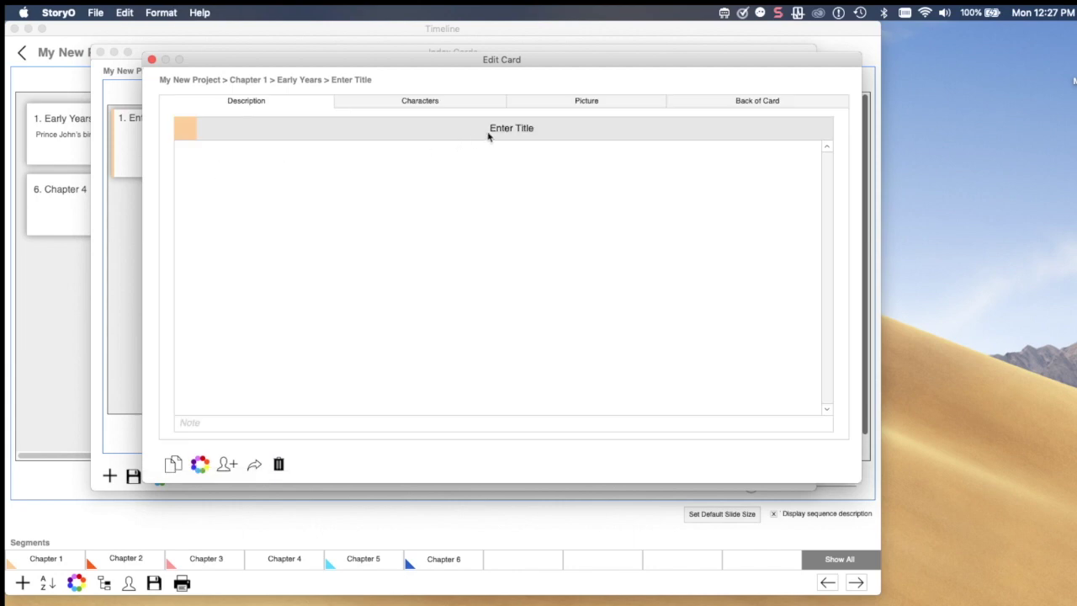
{"action": "left_click", "coordinate": [560, 128]}
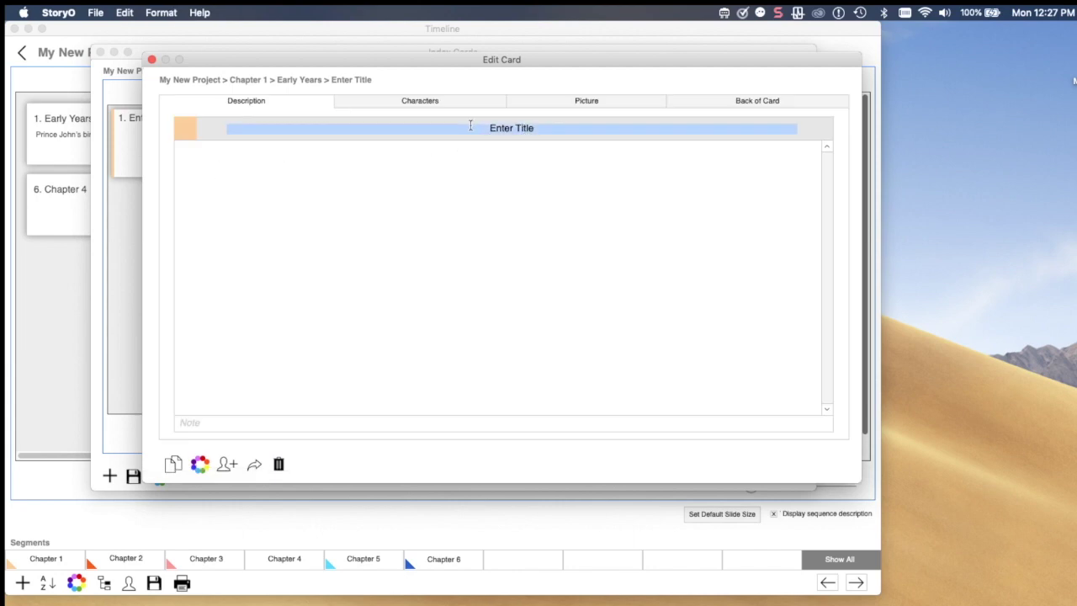
{"action": "type", "text": "New Title"}
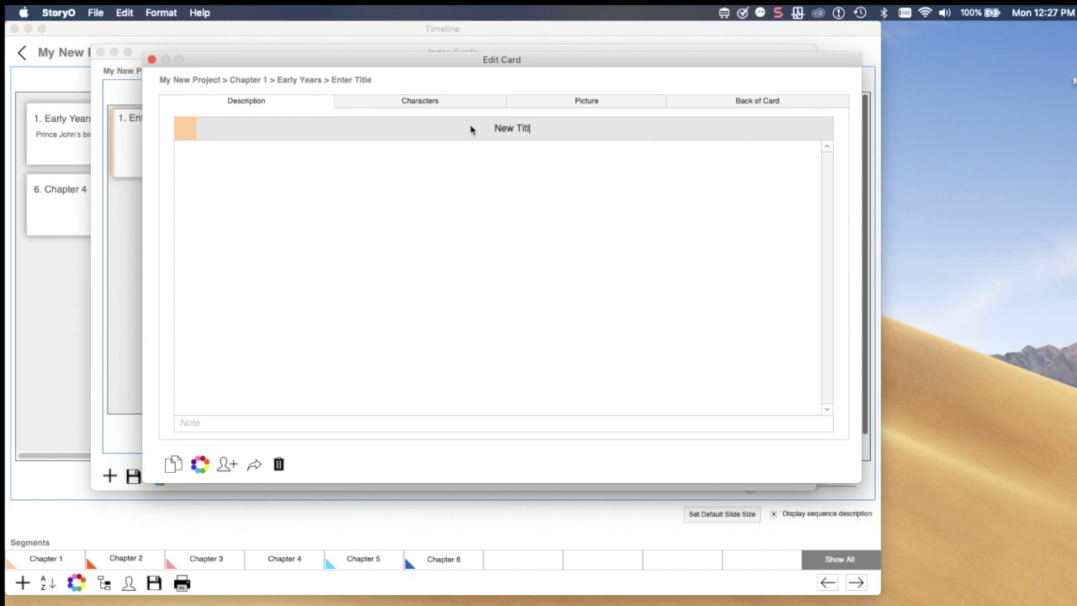
{"action": "left_click", "coordinate": [282, 161]}
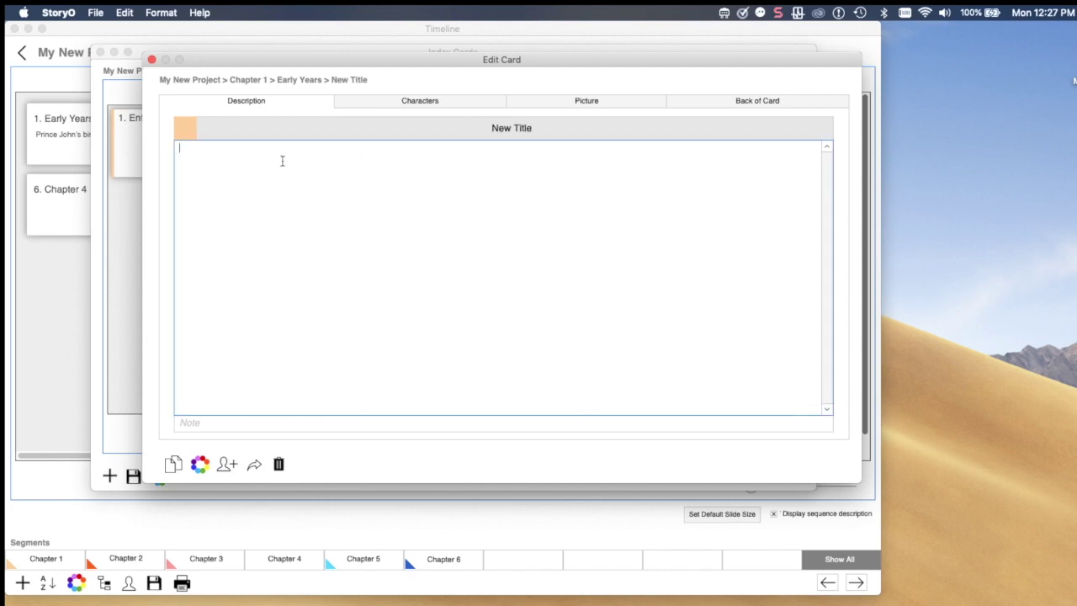
Enter "Text for this card here..." as the New Title card's description, and reorder the Early Years cards so New Title comes third.
{"action": "type", "text": "Text for this card here..."}
{"action": "left_click", "coordinate": [152, 59]}
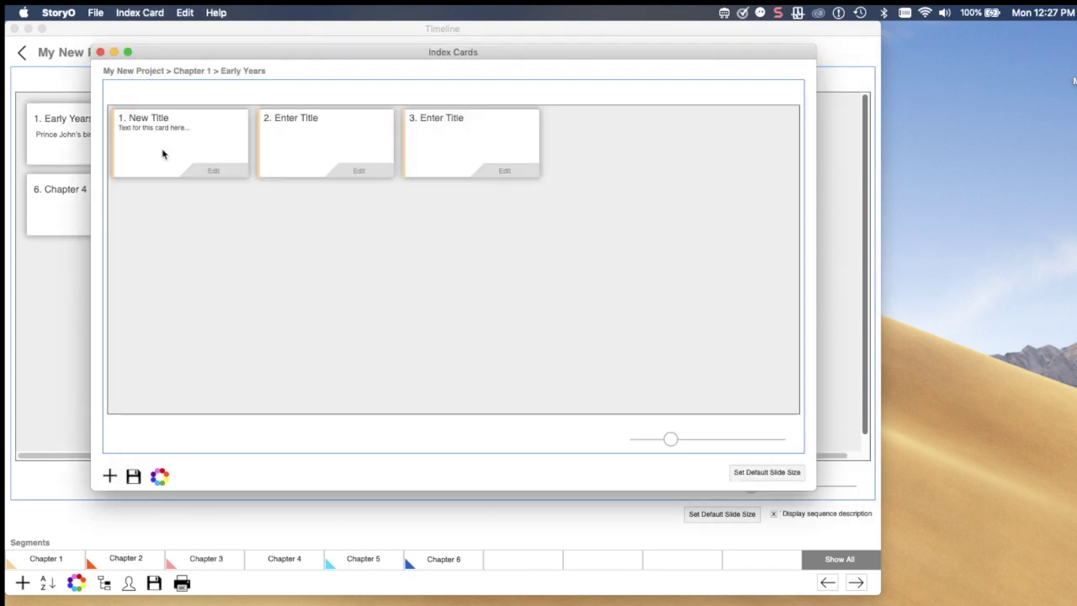
{"action": "left_click_drag", "start_coordinate": [162, 153], "coordinate": [298, 151]}
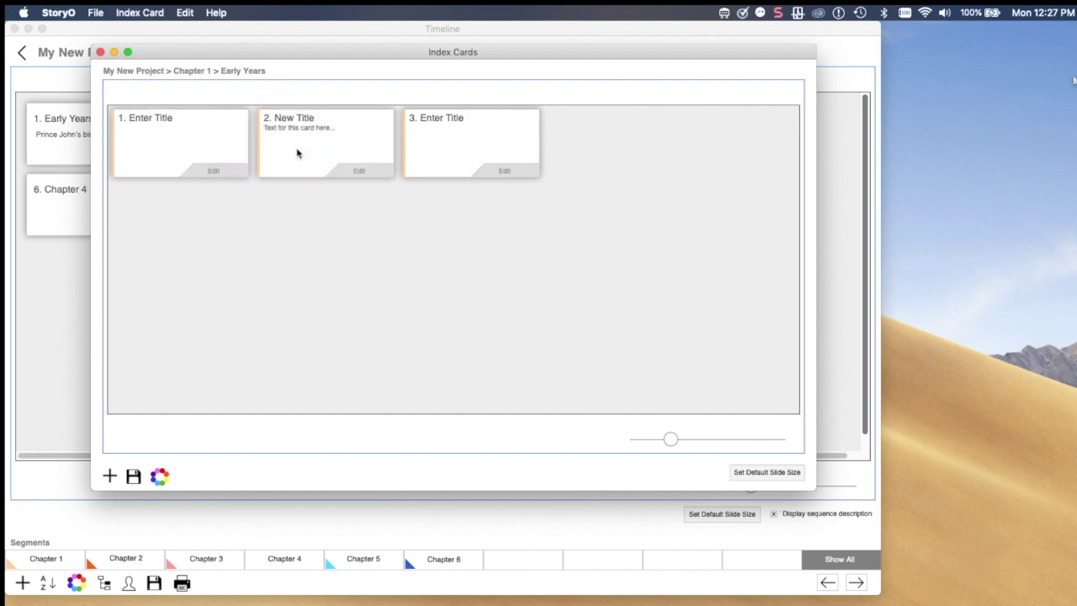
{"action": "left_click_drag", "start_coordinate": [482, 141], "coordinate": [178, 140]}
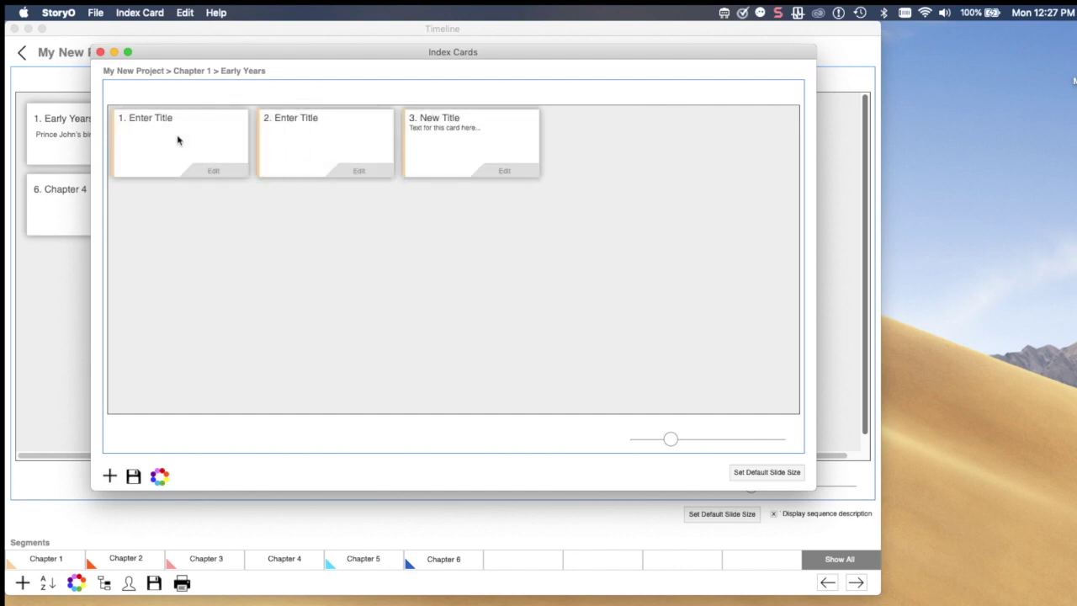
Change the color of the New Title index card to green.
{"action": "left_click", "coordinate": [505, 172]}
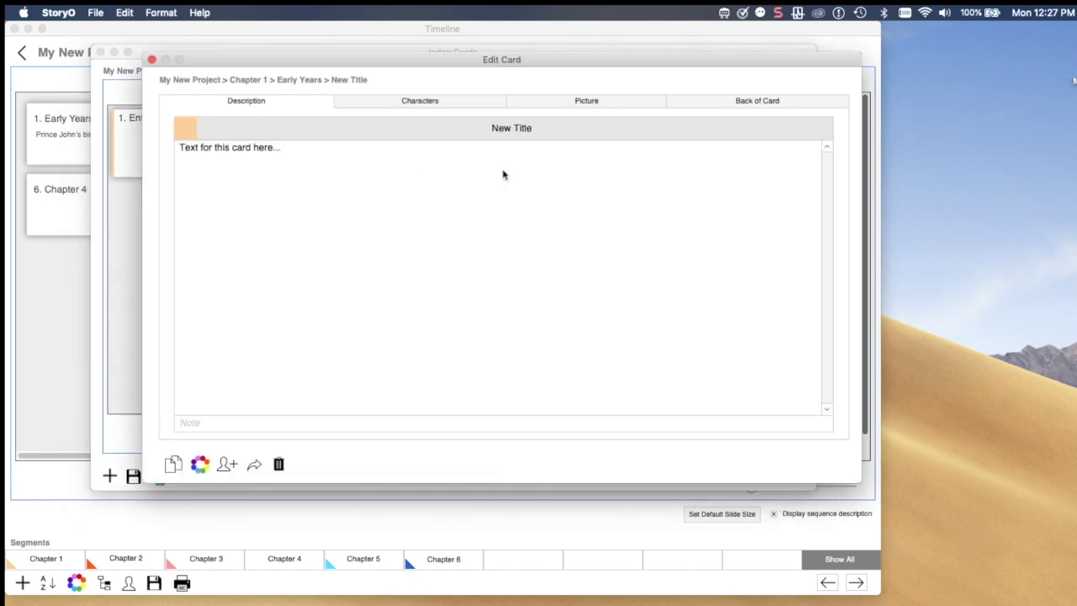
{"action": "left_click", "coordinate": [201, 465]}
{"action": "left_click", "coordinate": [449, 245]}
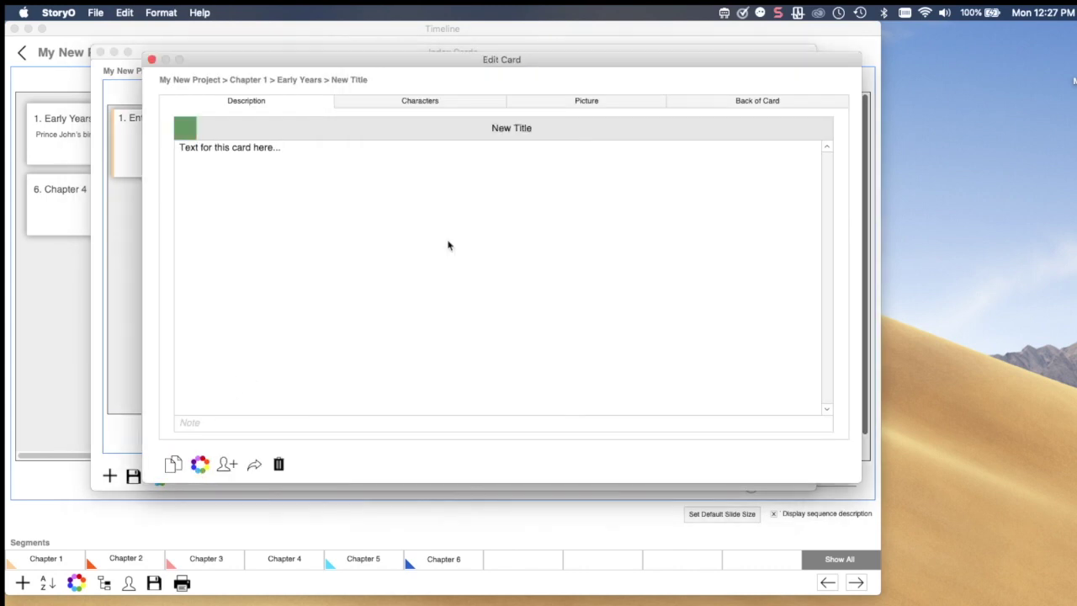
{"action": "left_click", "coordinate": [152, 60]}
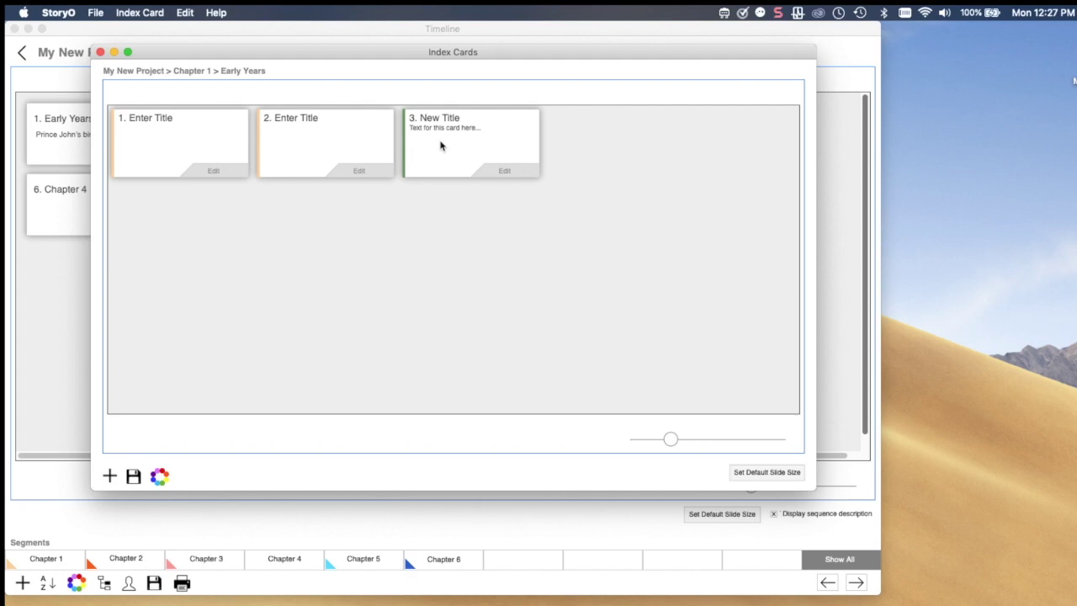
Match all Early Years index card colors to the segment color and close the index cards.
{"action": "left_click", "coordinate": [163, 477]}
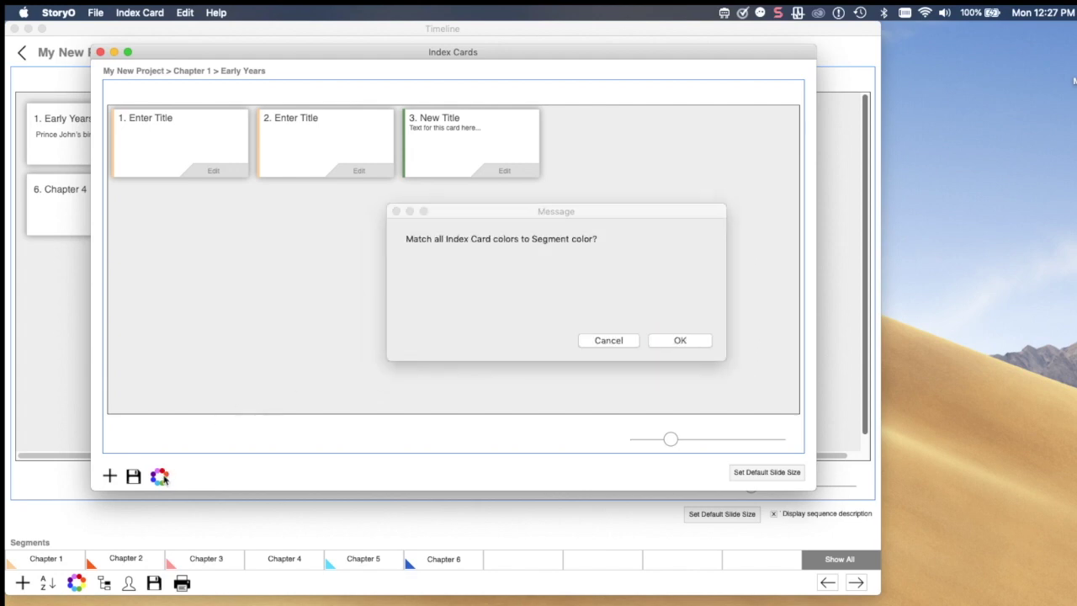
{"action": "left_click", "coordinate": [675, 346]}
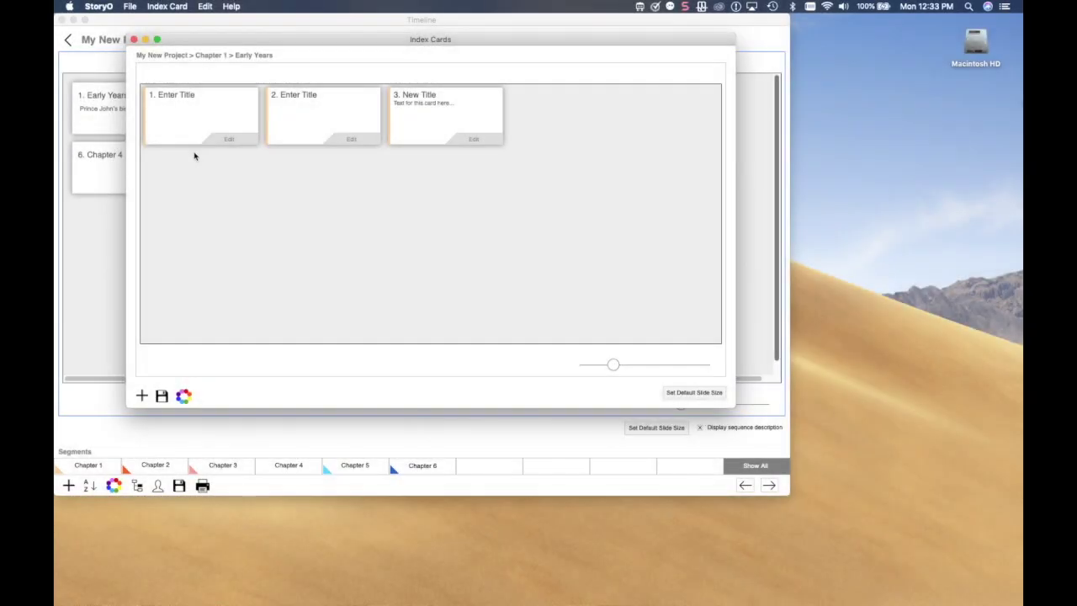
{"action": "left_click", "coordinate": [133, 39]}
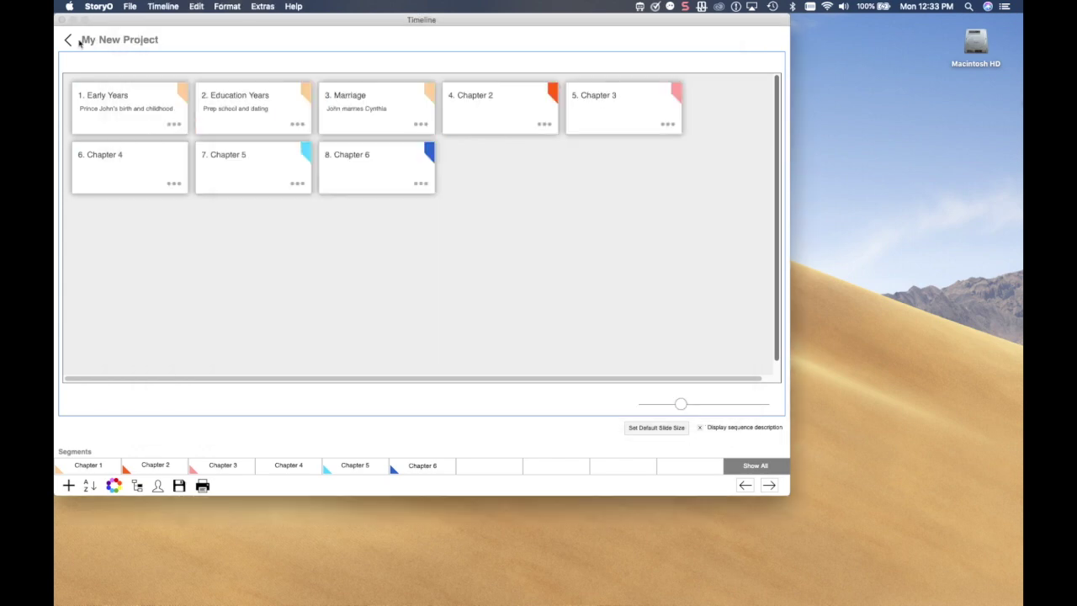
Return to the project list and reorder it so that My New Project comes first.
{"action": "left_click", "coordinate": [68, 40]}
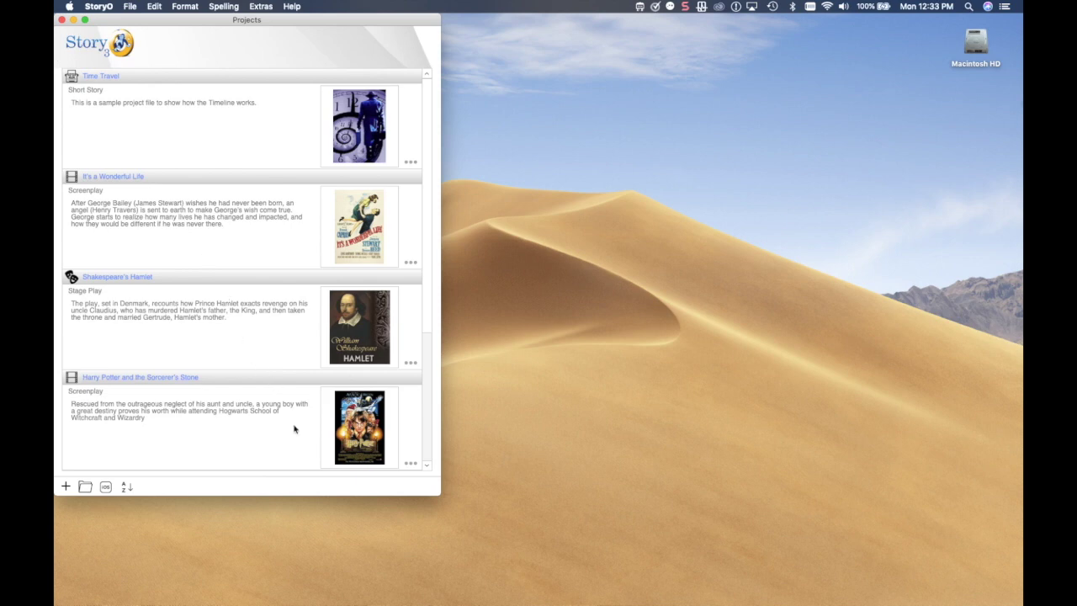
{"action": "scroll", "coordinate": [294, 430], "scroll_direction": "down", "scroll_amount": 5}
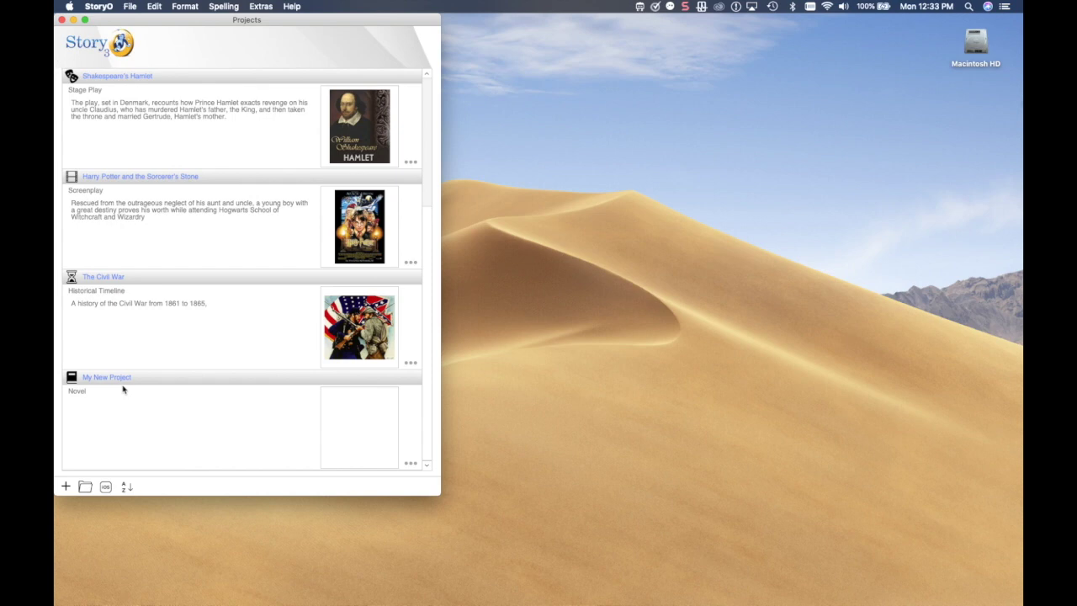
{"action": "left_click", "coordinate": [126, 488]}
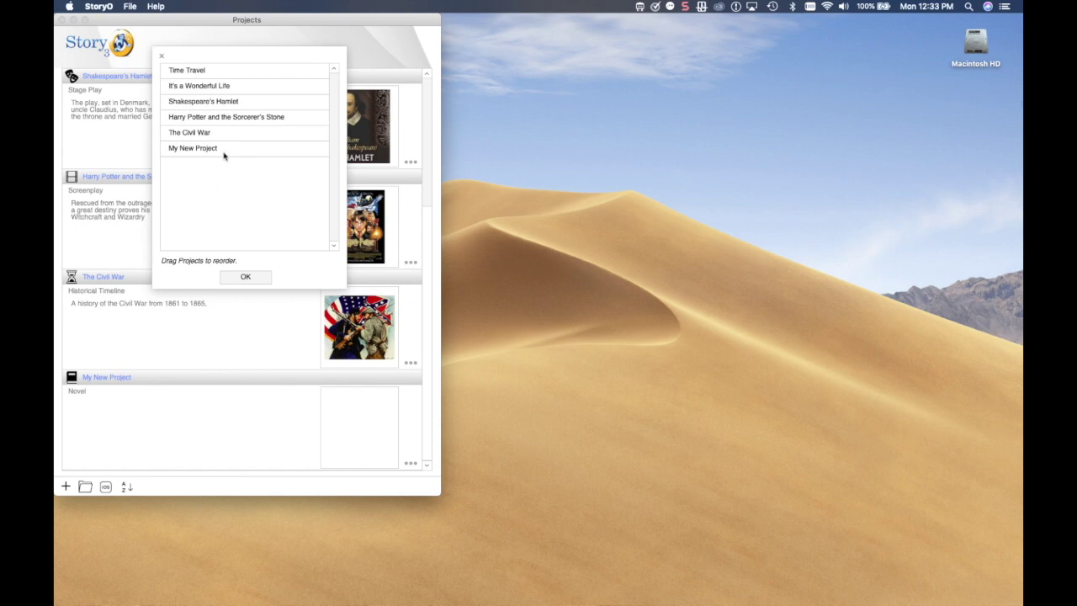
{"action": "left_click_drag", "start_coordinate": [224, 156], "coordinate": [222, 78]}
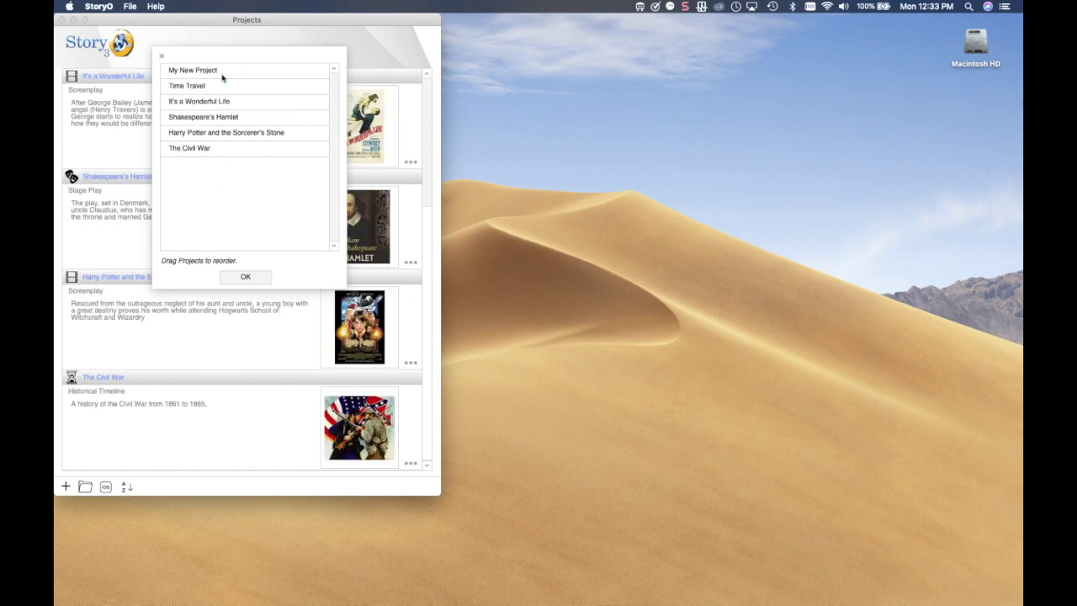
{"action": "left_click", "coordinate": [254, 278]}
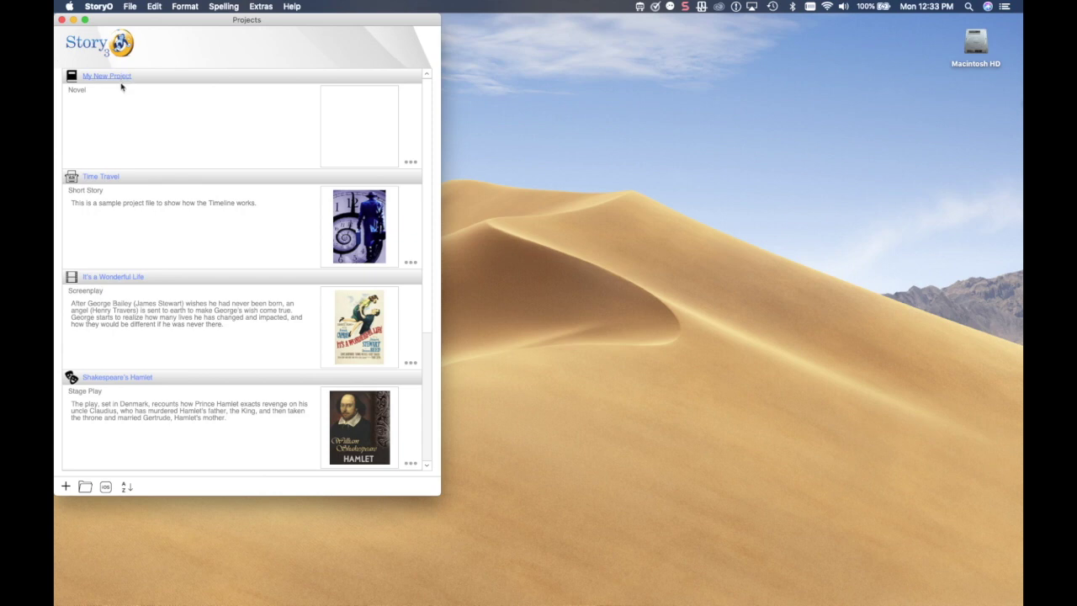
Open the Time Travel project, filter its timeline to the Current Year segment, and show all sequences again.
{"action": "left_click", "coordinate": [106, 179]}
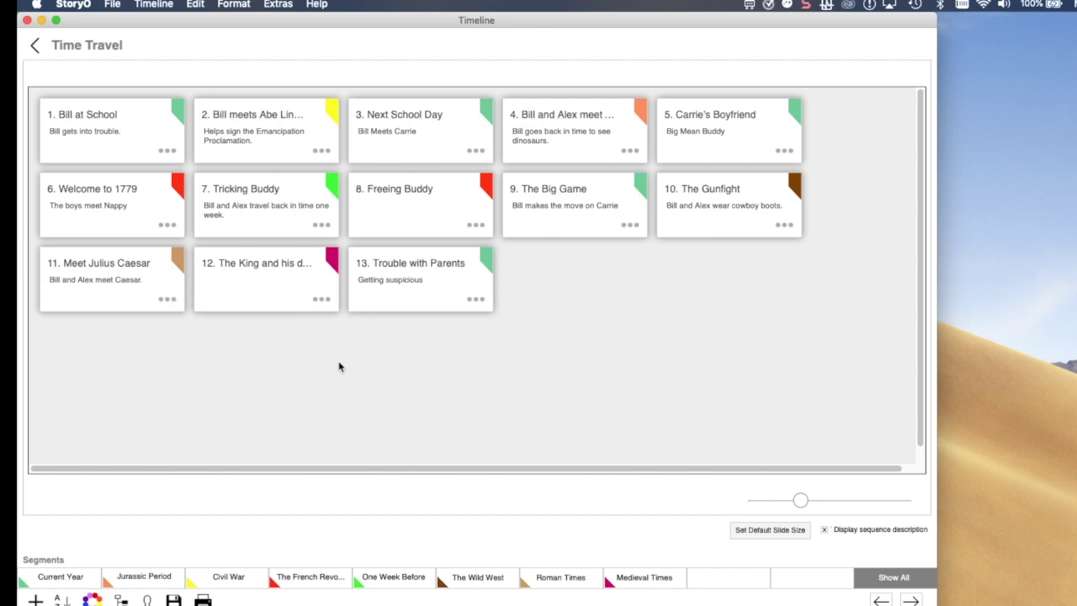
{"action": "right_click", "coordinate": [77, 586]}
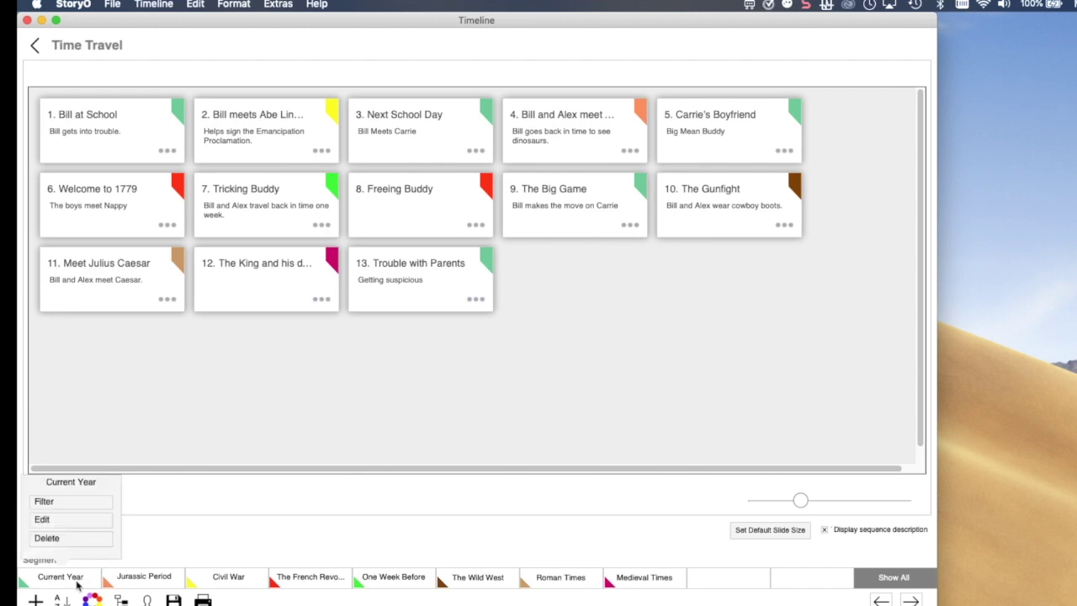
{"action": "left_click", "coordinate": [63, 504]}
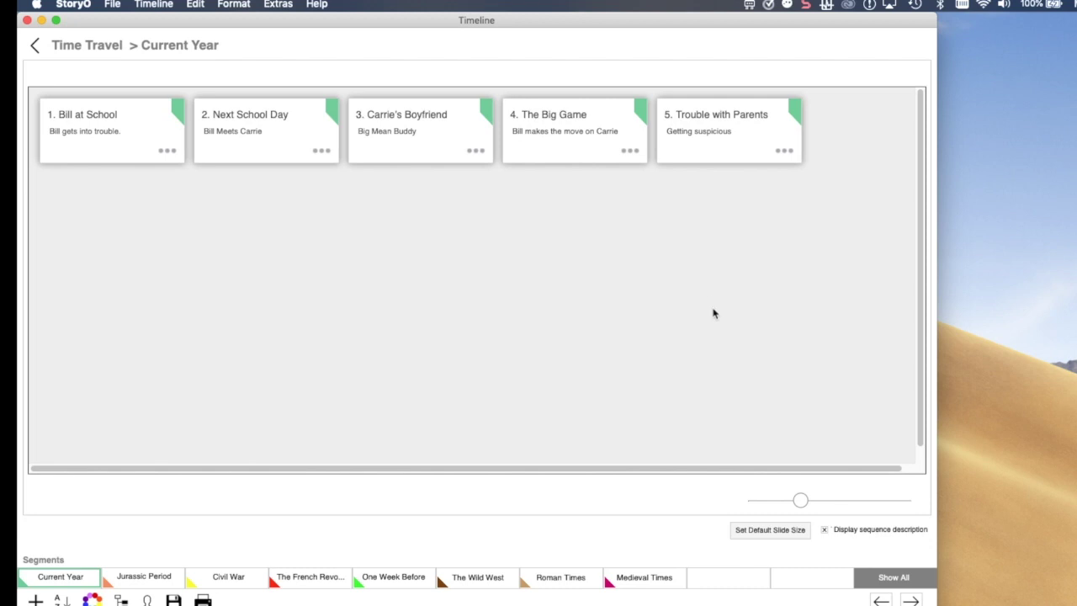
{"action": "left_click", "coordinate": [894, 579]}
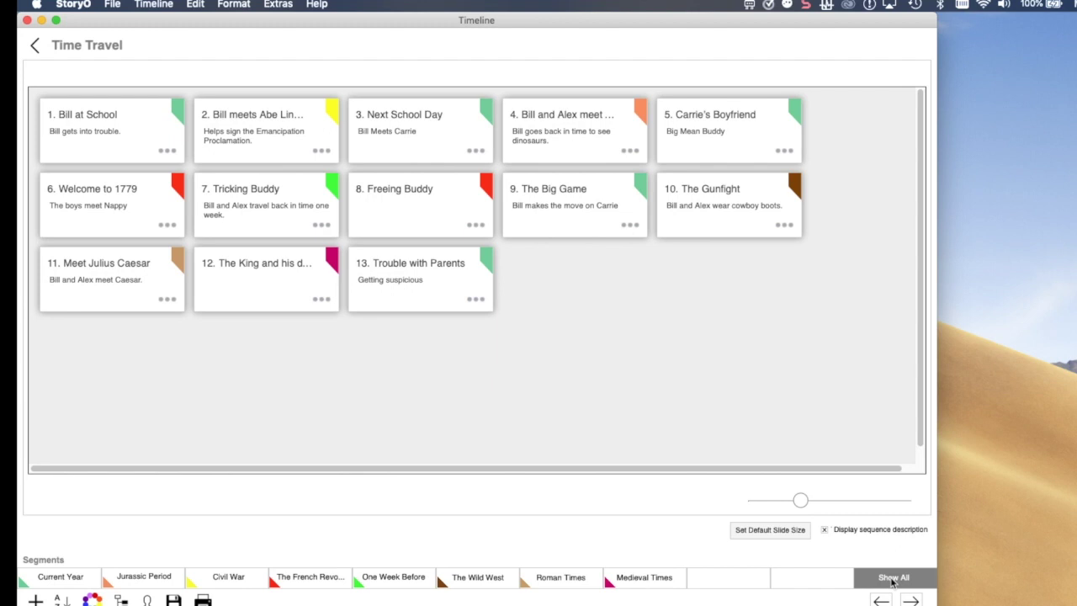
Switch to the Shakespeare's Hamlet project and view the index cards of Scene I in Act One.
{"action": "left_click", "coordinate": [34, 47]}
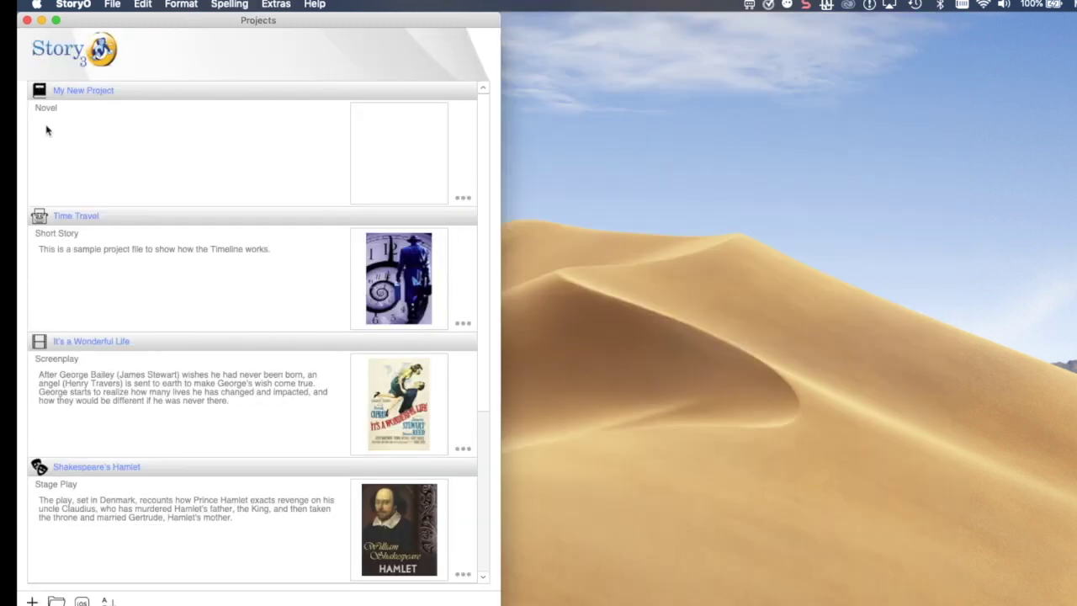
{"action": "left_click", "coordinate": [122, 464]}
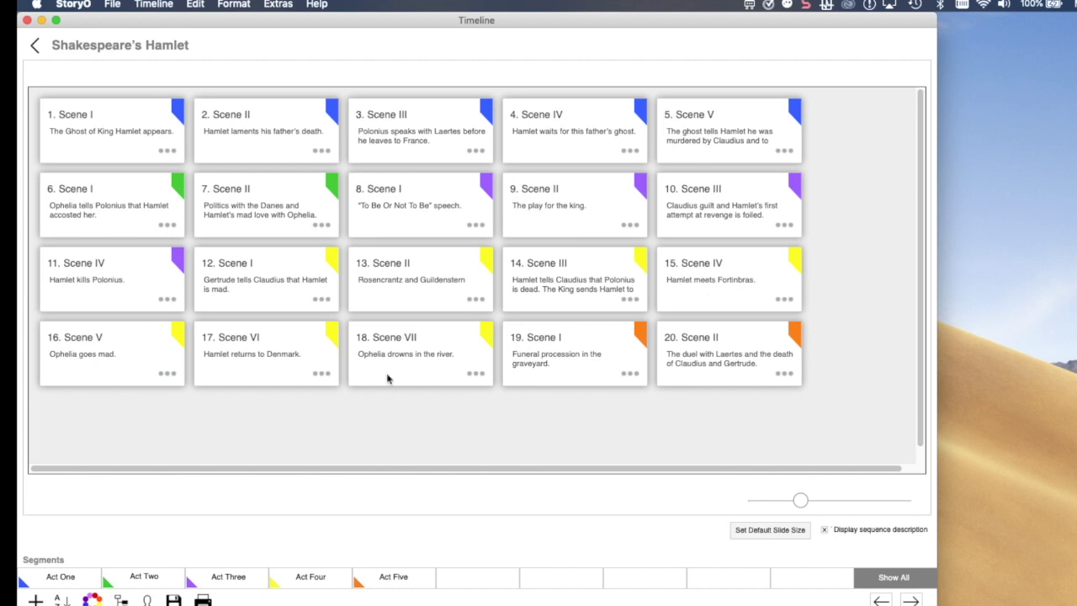
{"action": "left_click", "coordinate": [167, 150]}
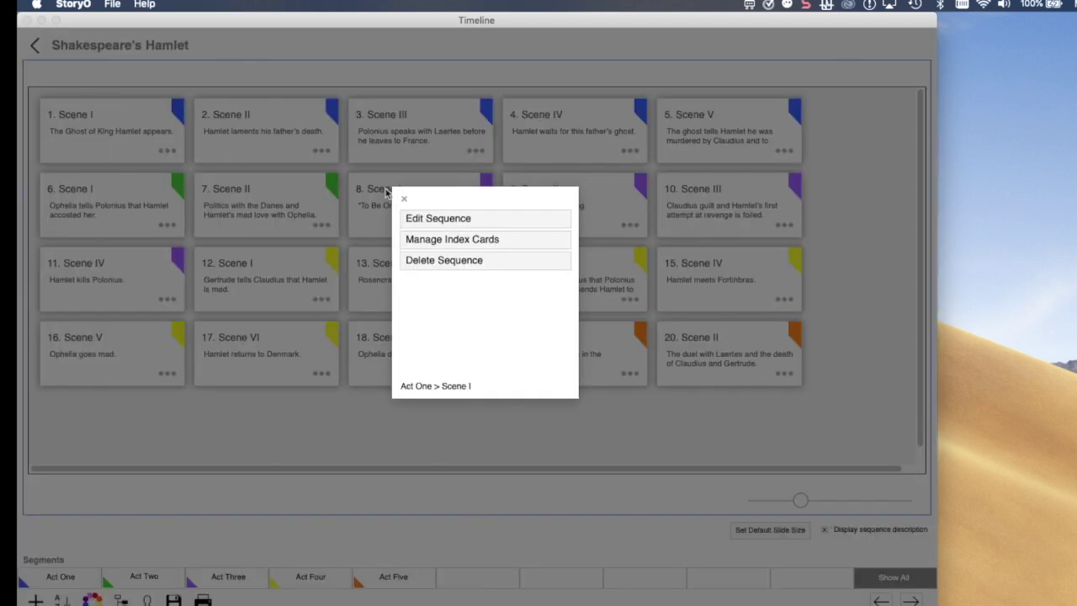
{"action": "left_click", "coordinate": [456, 242]}
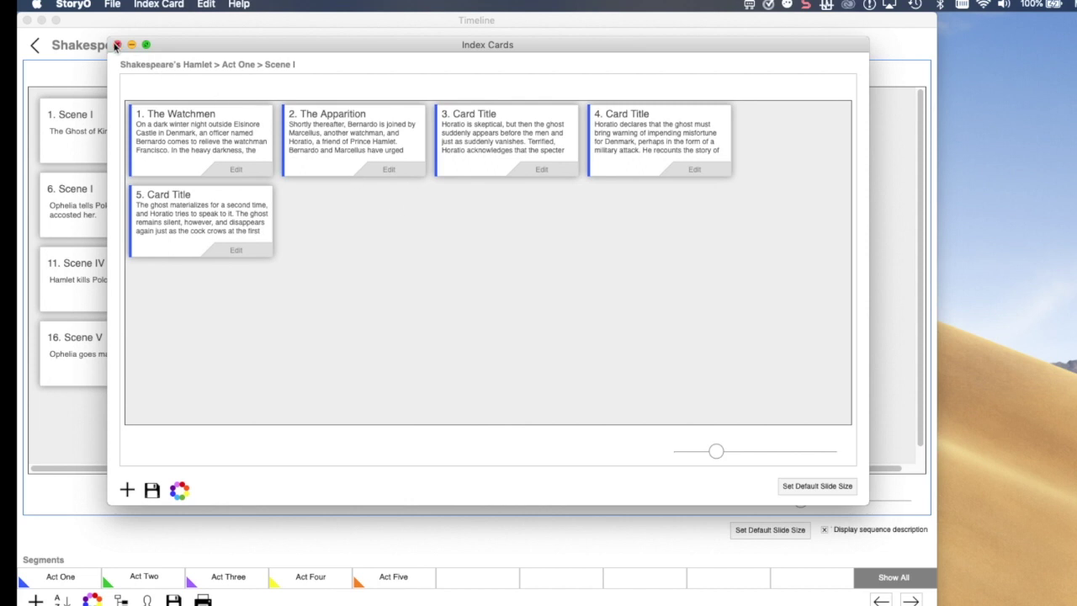
{"action": "left_click", "coordinate": [117, 46]}
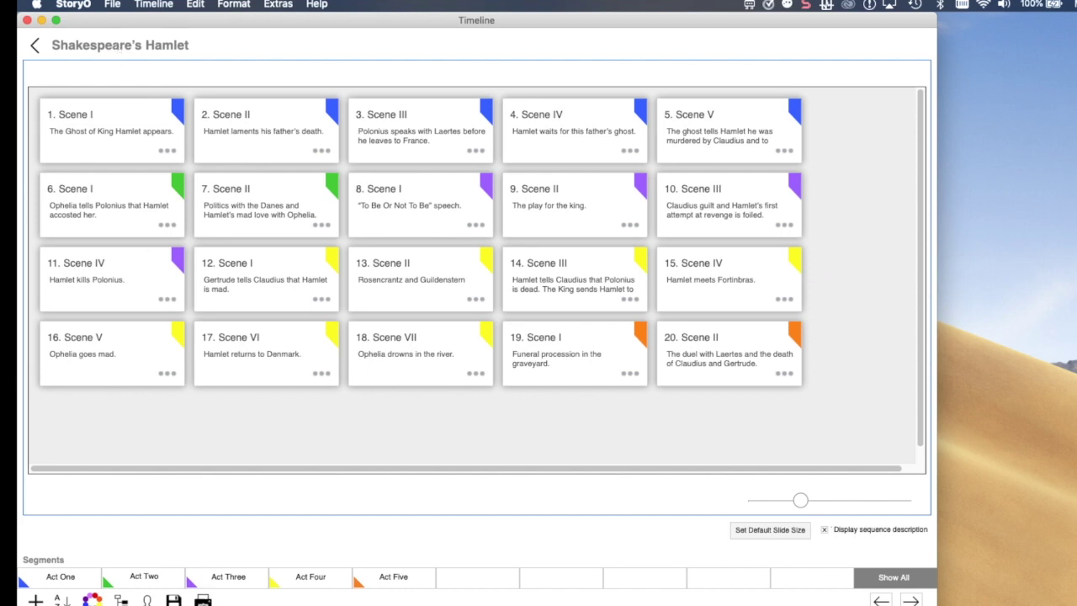
Check which printable reports are offered for the Timeline module, without printing any.
{"action": "left_click", "coordinate": [203, 599]}
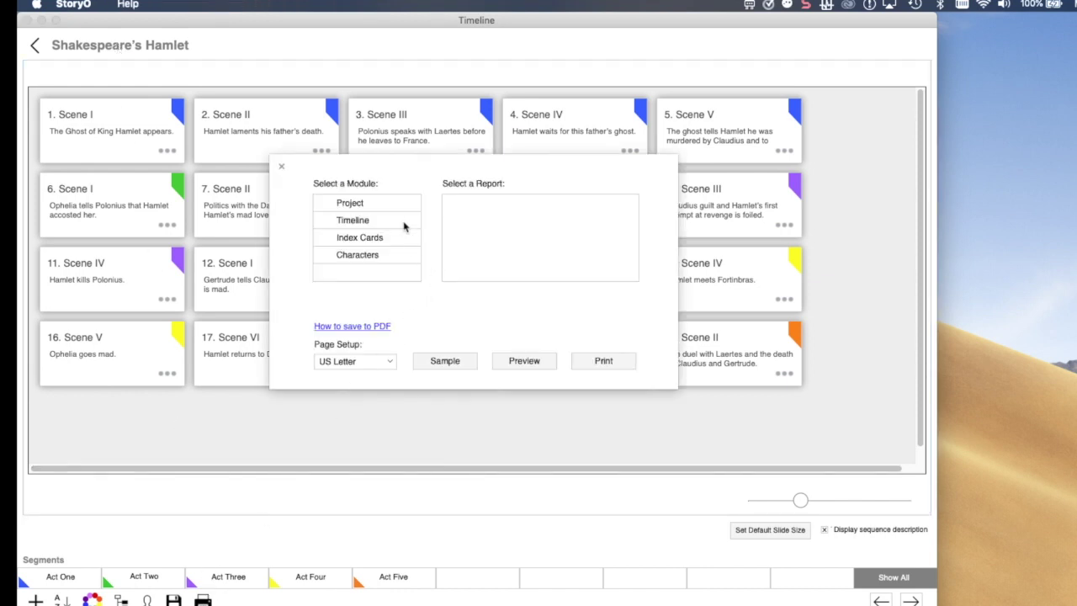
{"action": "left_click", "coordinate": [349, 221]}
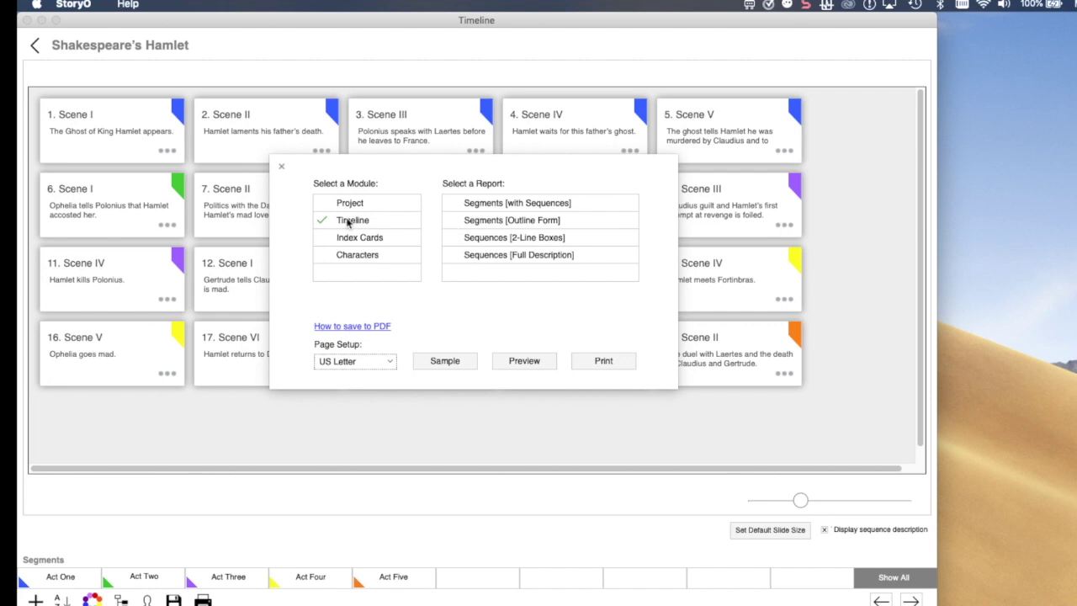
{"action": "left_click", "coordinate": [281, 166]}
Look through the export options for the Hamlet project without exporting anything.
{"action": "left_click", "coordinate": [112, 5]}
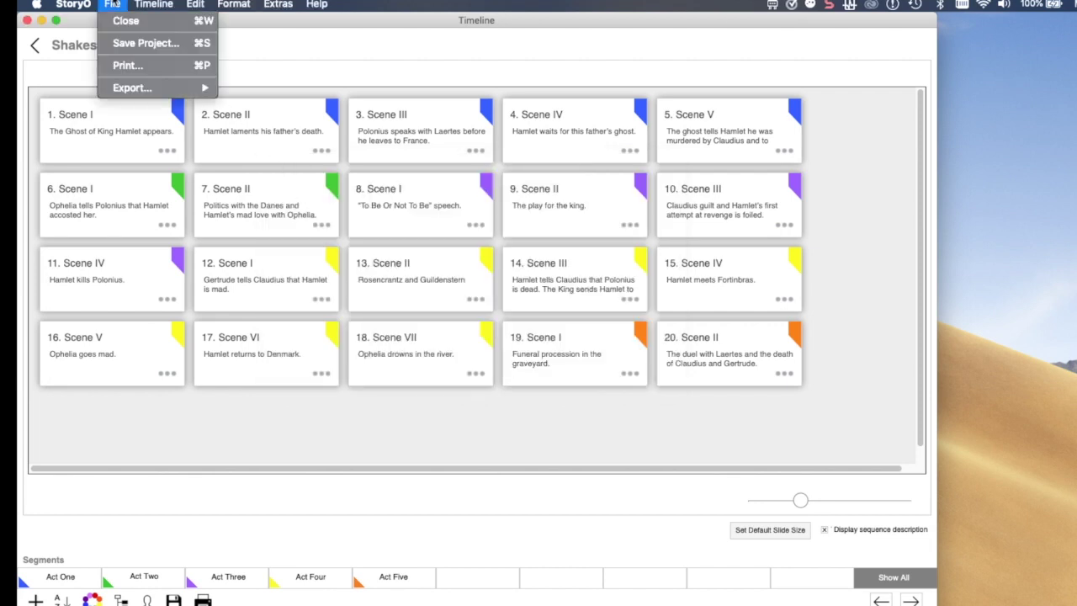
{"action": "mouse_move", "coordinate": [140, 88]}
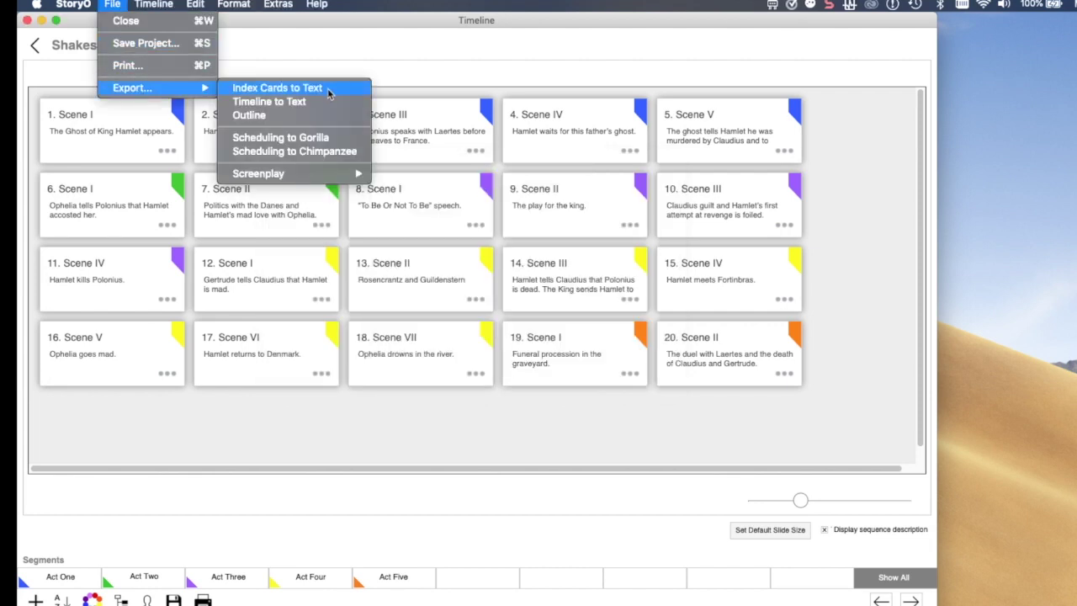
{"action": "left_click", "coordinate": [335, 205]}
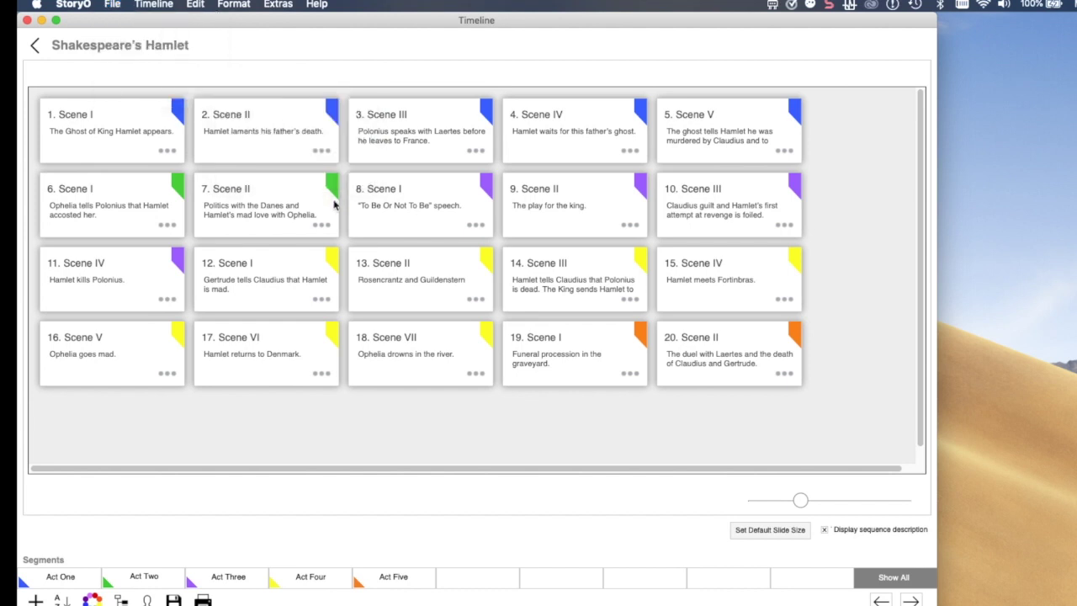